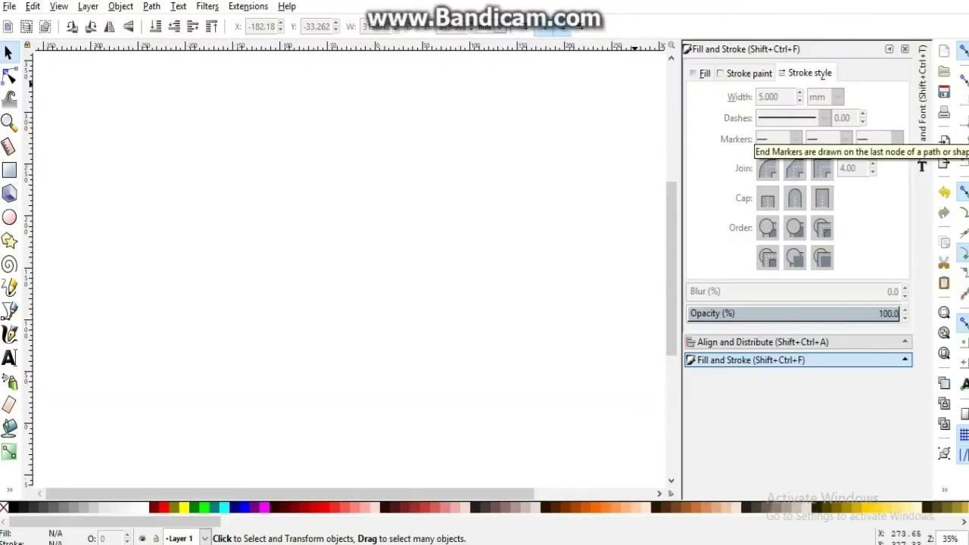
Draw a large black-filled circle and adjust its size and position on the page.
key("e")
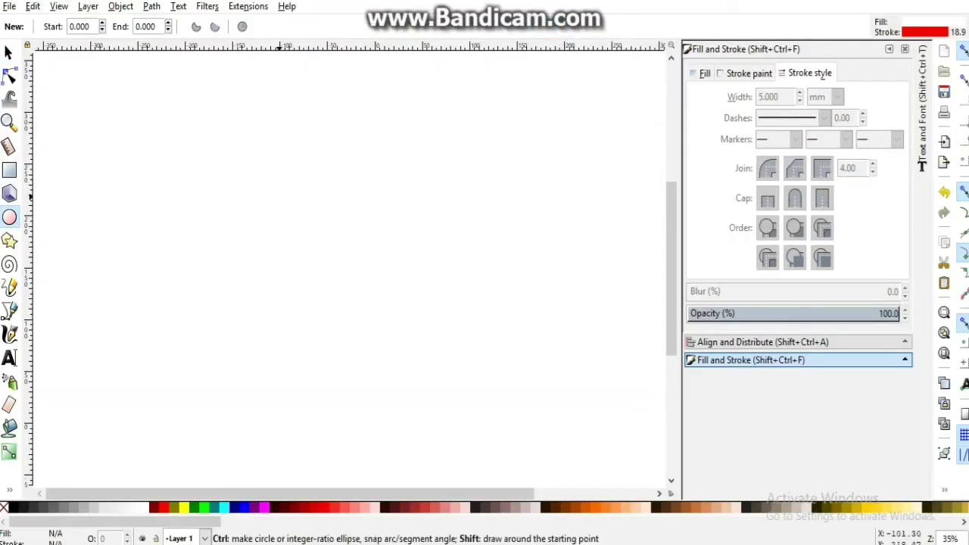
left_click_drag(173, 82, 383, 313)
key("s")
left_click(17, 507)
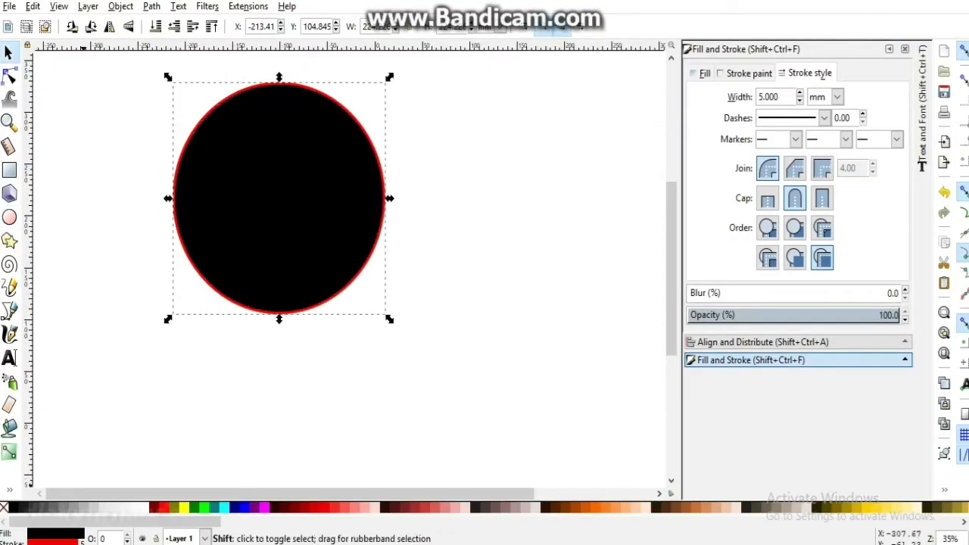
mouse_move(288, 196)
left_mouse_down()
mouse_move(305, 306)
mouse_move(310, 294)
left_mouse_up()
left_click_drag(410, 292, 418, 290)
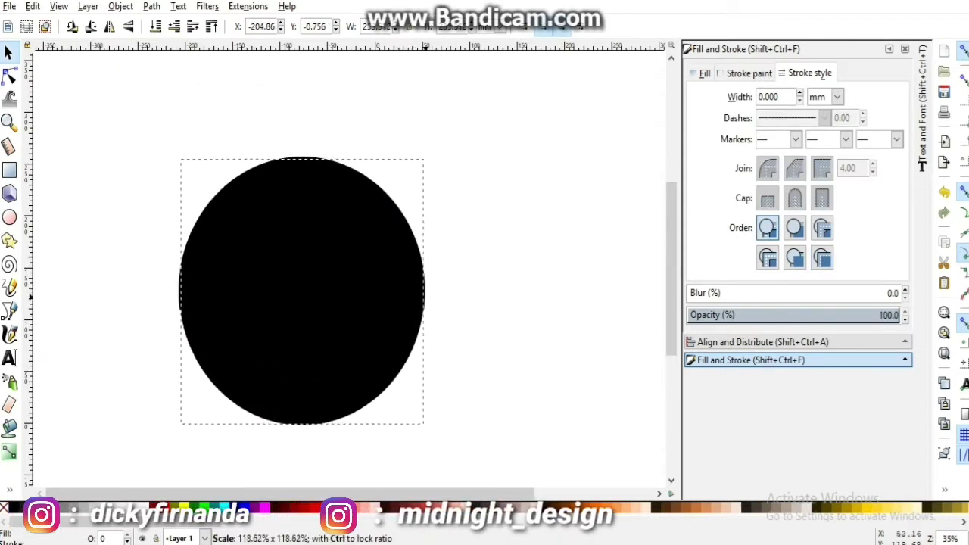
left_click_drag(333, 292, 341, 278)
Duplicate the circle as a smaller white copy shifted right to leave a black crescent.
key("ctrl+d")
left_click_drag(425, 404, 406, 384)
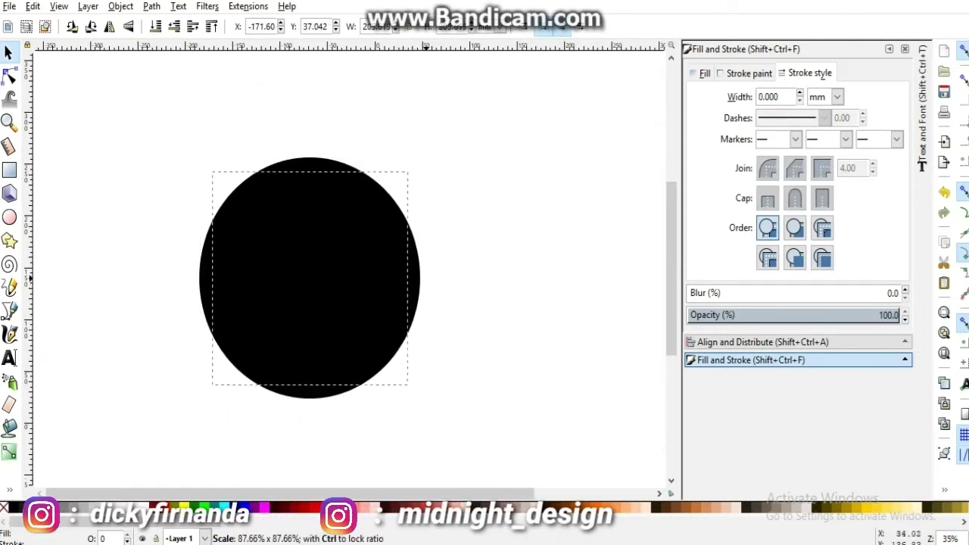
left_click(132, 506)
left_click_drag(305, 337, 333, 337)
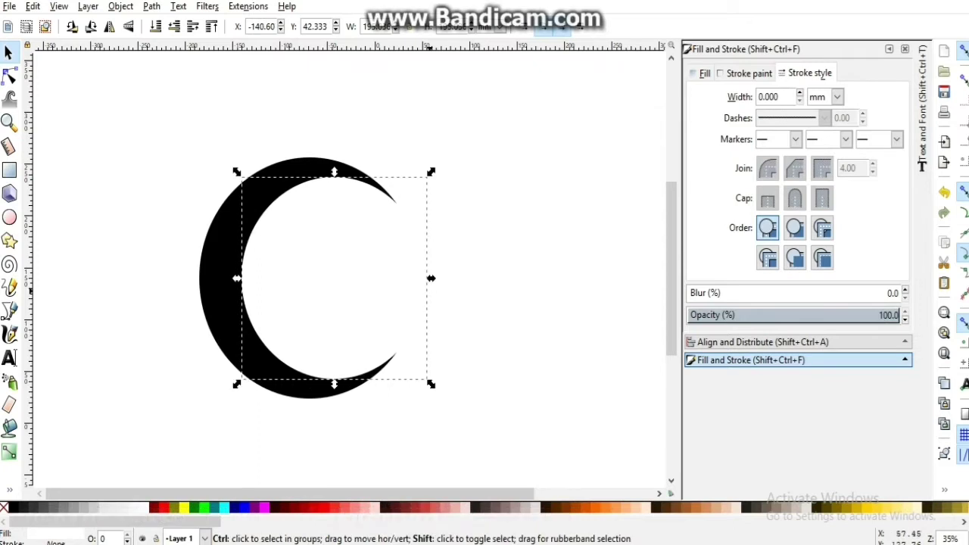
left_click_drag(241, 278, 231, 278)
Select both circles and skew them together to tilt the crescent.
left_click(220, 277, "shift")
left_click(316, 163)
key("Escape")
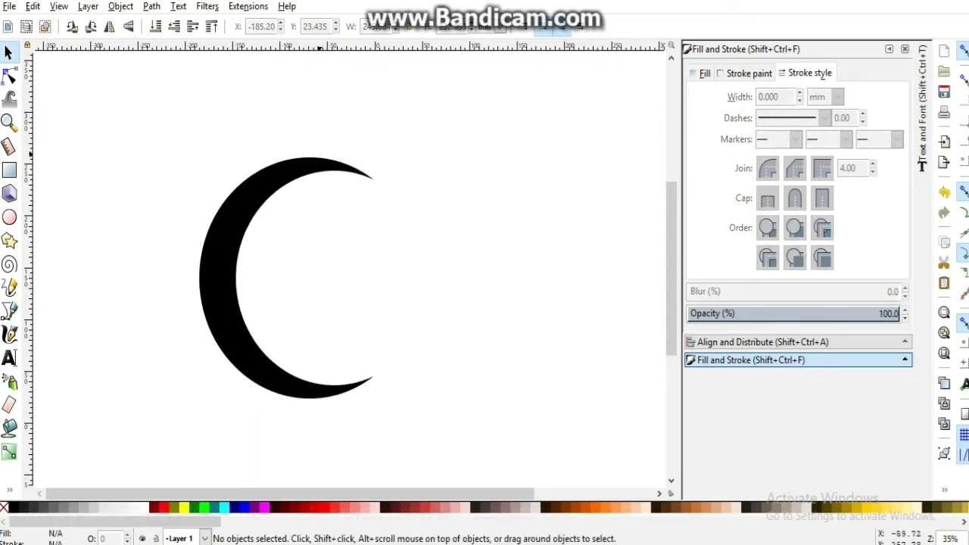
key("ctrl+a")
left_click(220, 278)
mouse_move(316, 151)
left_mouse_down()
mouse_move(346, 151)
mouse_move(306, 151)
left_mouse_up()
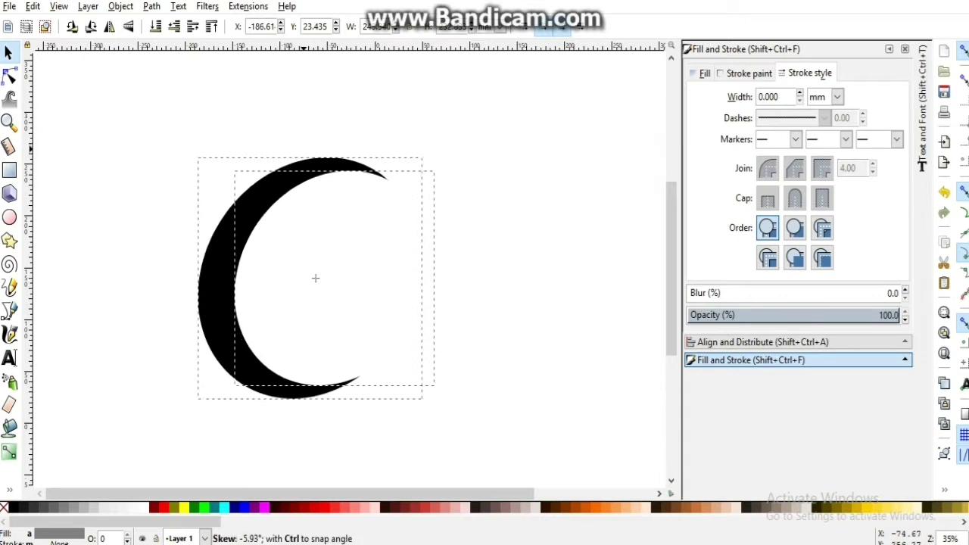
Cut the black circle along the white circle with Path > Cut Path.
key("shift+Tab")
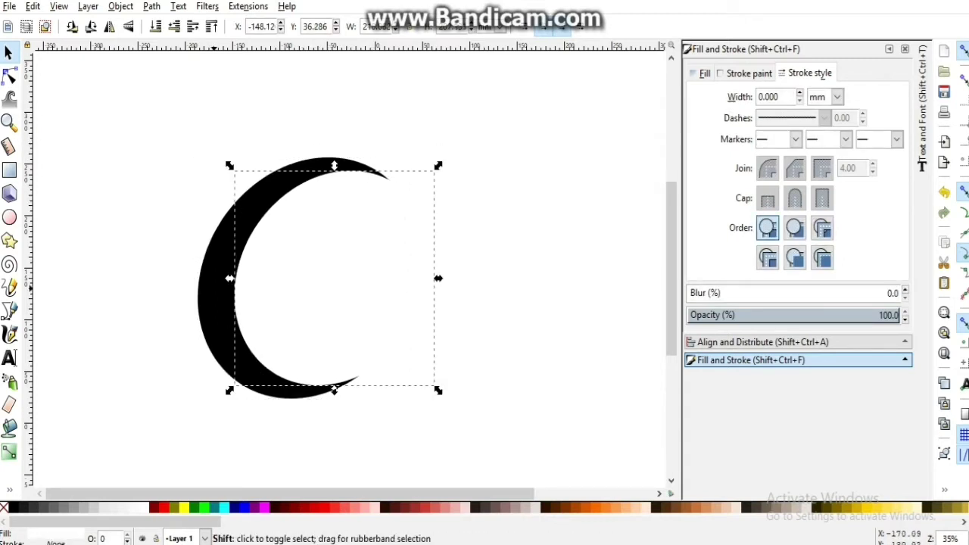
left_click(216, 280, "shift")
left_click(151, 6)
left_click(174, 184)
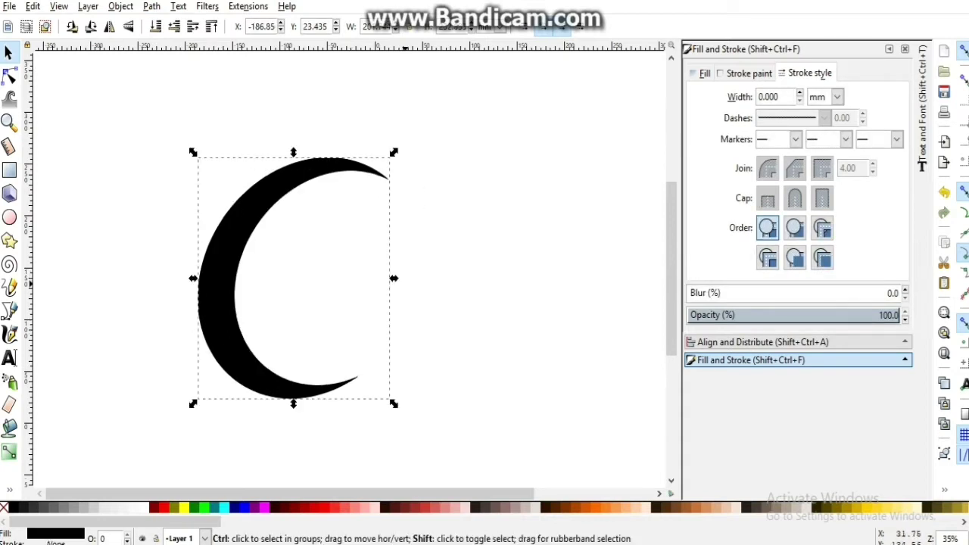
Scale a crescent copy to about 81%, then 97%, nested along the outer crescent's inner edge.
left_click_drag(392, 278, 371, 278)
left_click_drag(257, 303, 282, 303)
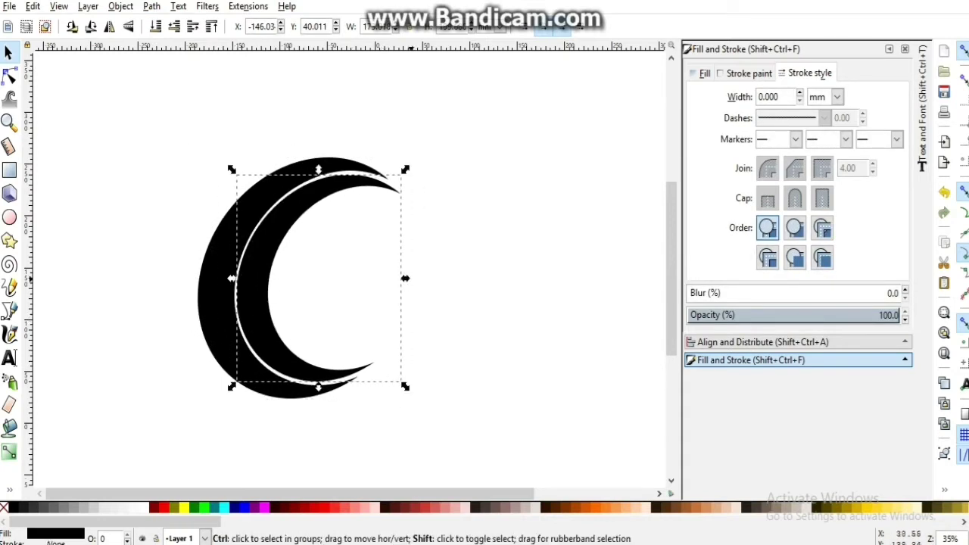
left_click_drag(405, 278, 403, 278)
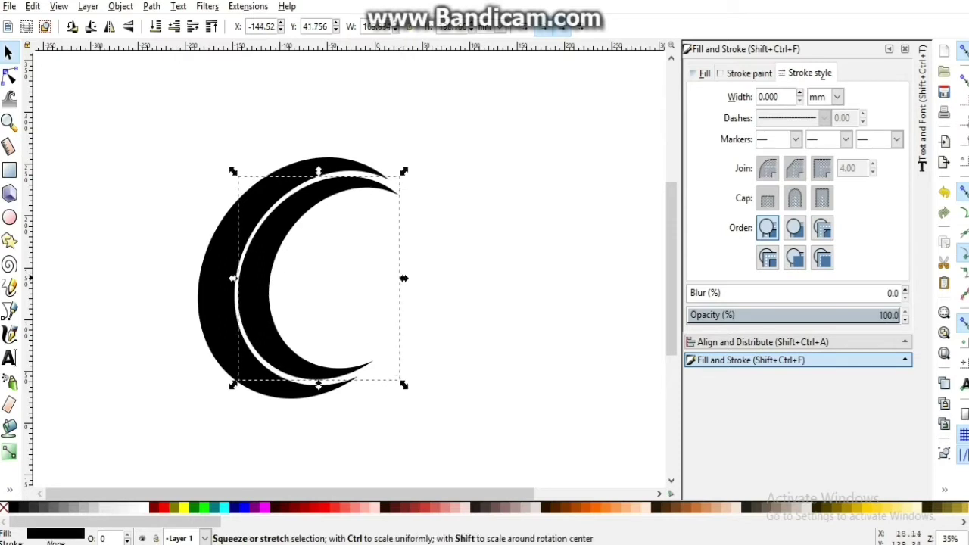
left_click_drag(404, 384, 399, 377)
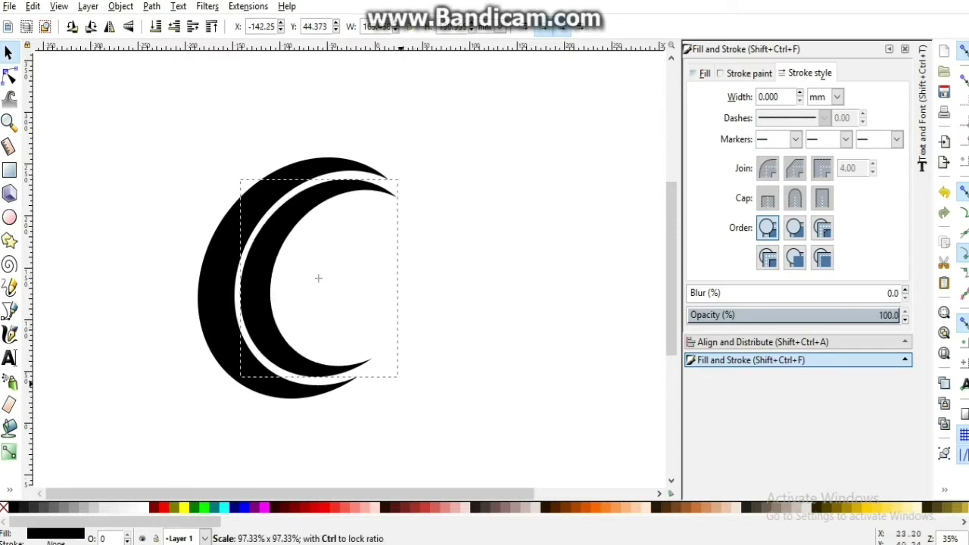
key("Escape")
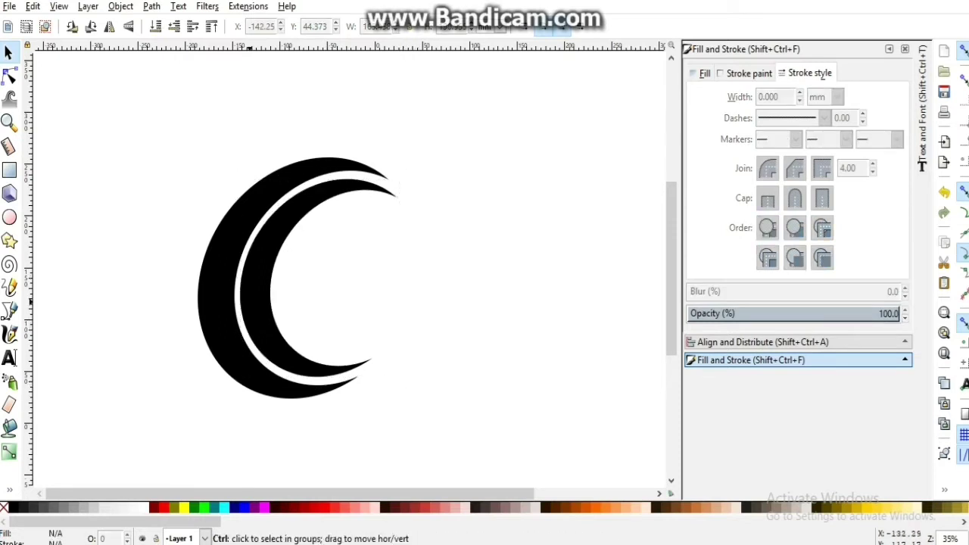
Draw a vertical line across the crescents with a 5 mm red stroke.
key("b")
left_click(329, 99)
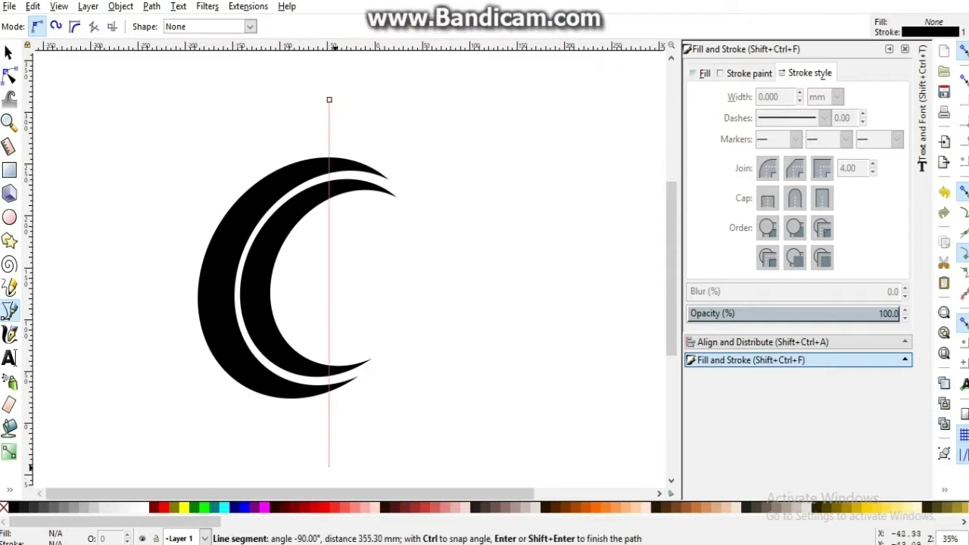
double_click(329, 467)
type("5")
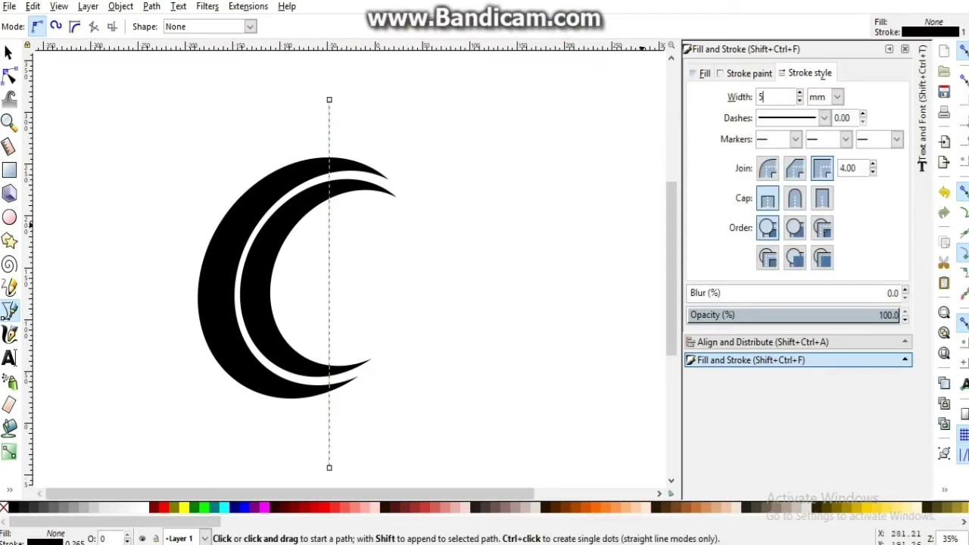
key("Return")
left_click(155, 507, "shift")
key("s")
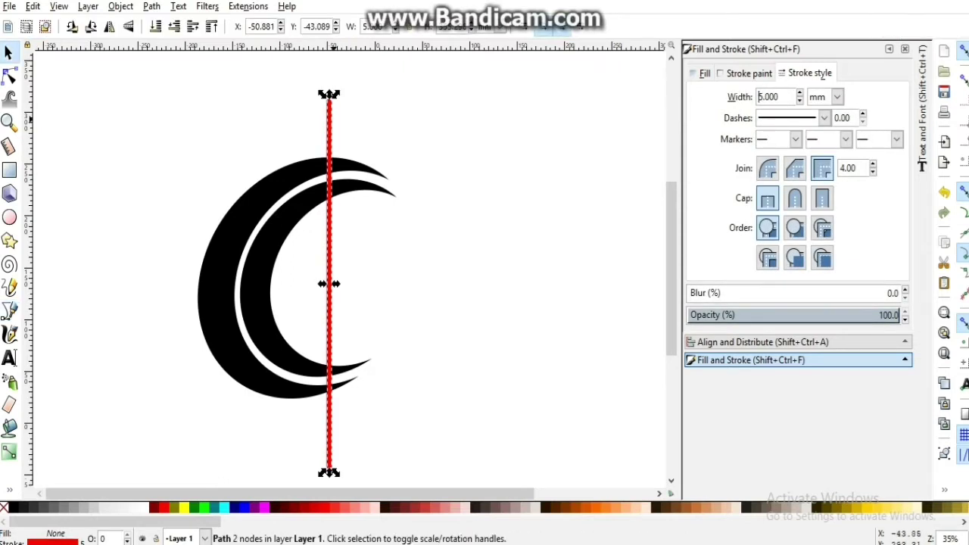
Duplicate and rotate the red line in 15° steps into a twelve-line starburst, then select all.
key("ctrl+d")
left_click(329, 227)
mouse_move(338, 93)
left_mouse_down()
mouse_move(425, 118)
mouse_move(458, 148)
mouse_move(494, 236)
mouse_move(492, 331)
left_mouse_up()
key("ctrl+d")
key("ctrl+d")
left_click(374, 197)
key("ctrl+d")
key("ctrl+d")
key("ctrl+d")
key("ctrl+d")
key("ctrl+d")
mouse_move(497, 231)
left_mouse_down()
mouse_move(475, 375)
mouse_move(415, 446)
mouse_move(373, 462)
left_mouse_up()
key("ctrl+d")
key("ctrl+d")
key("ctrl+d")
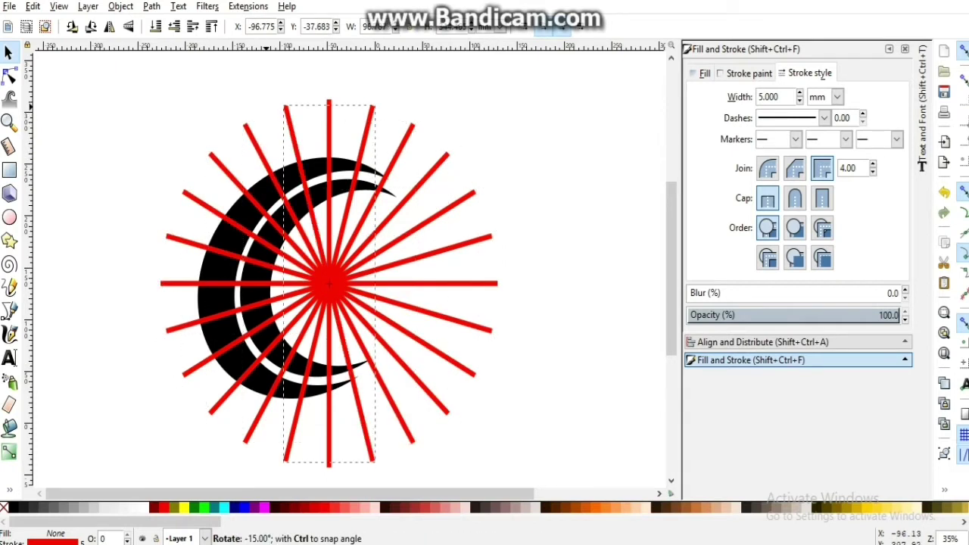
key("Escape")
key("ctrl+a")
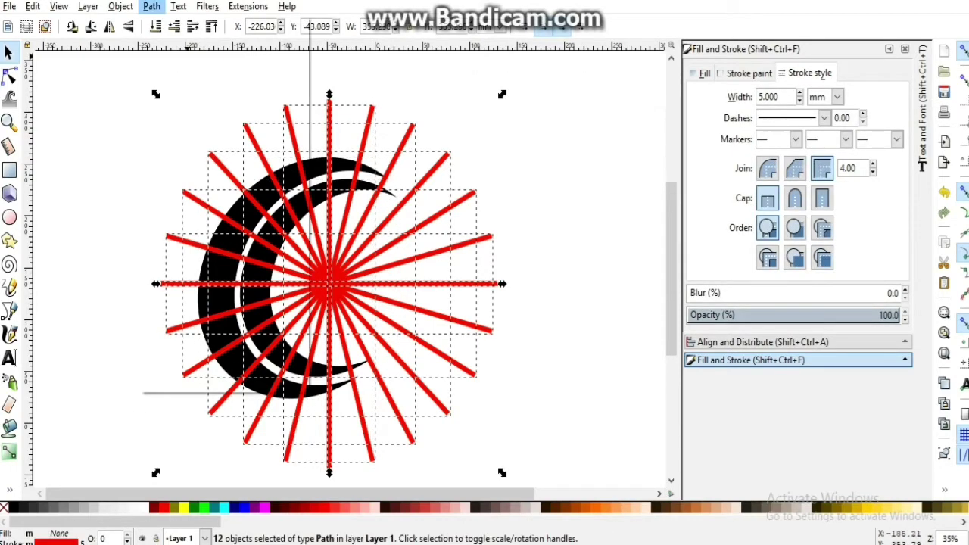
Convert the red lines to paths and group them.
left_click(151, 6)
left_click(152, 6)
left_click(185, 25)
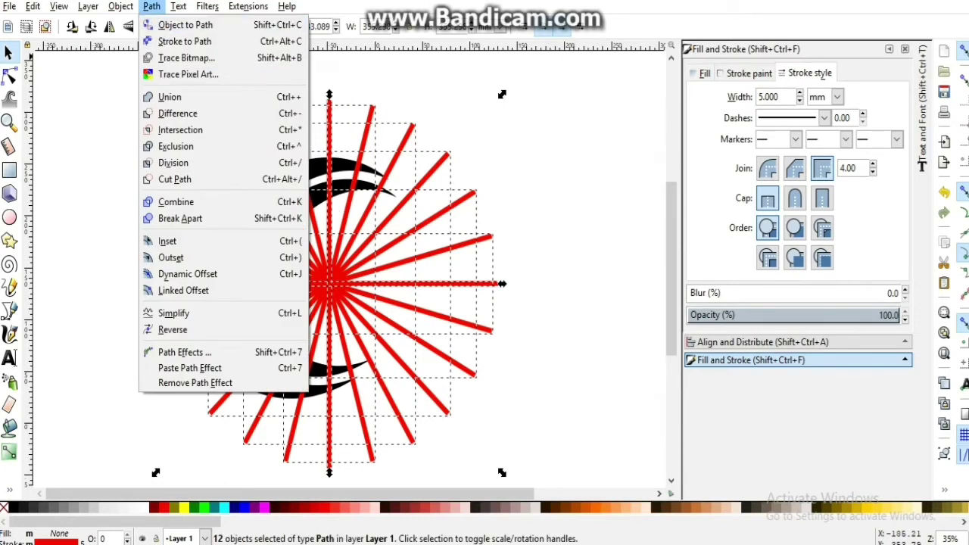
left_click(179, 7)
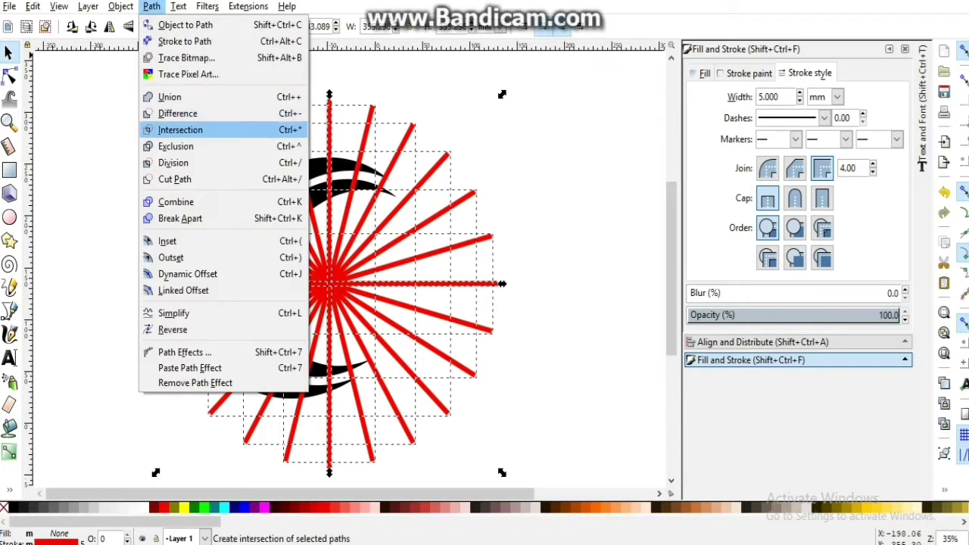
key("Escape")
key("ctrl+g")
Try dividing the inner crescent by the red lines, ungrouping the starburst and retrying.
left_click(241, 239, "shift")
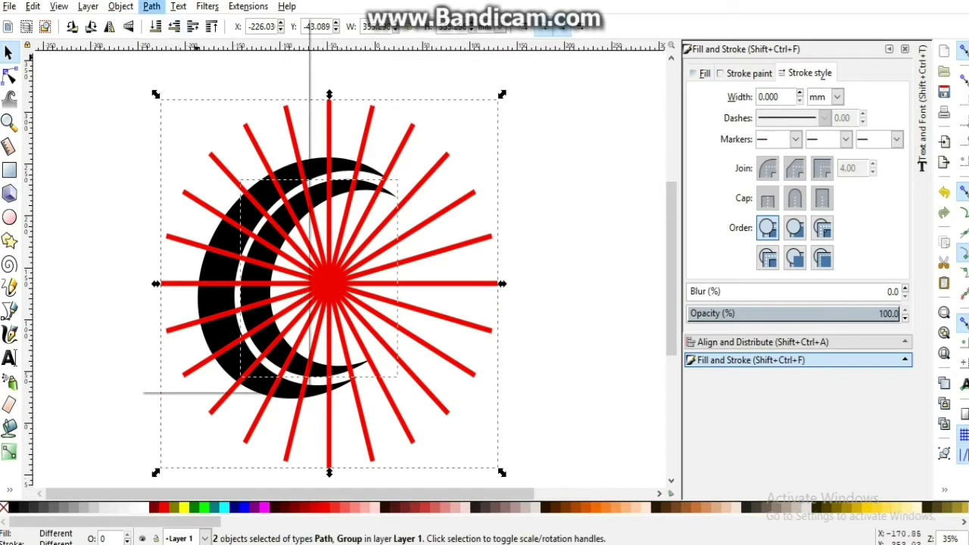
left_click(152, 6)
left_click(189, 161)
key("Escape")
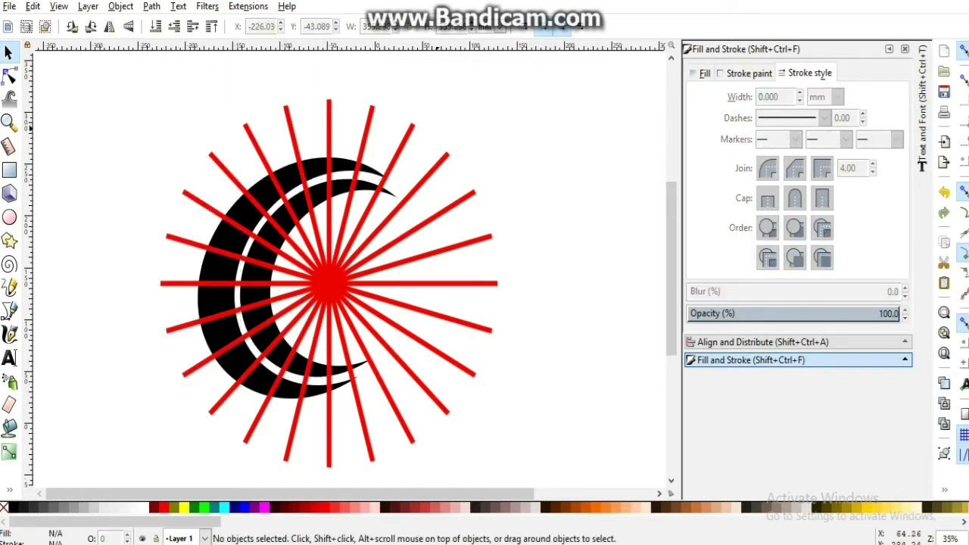
left_click(329, 127)
key("ctrl+shift+g")
left_click(152, 6)
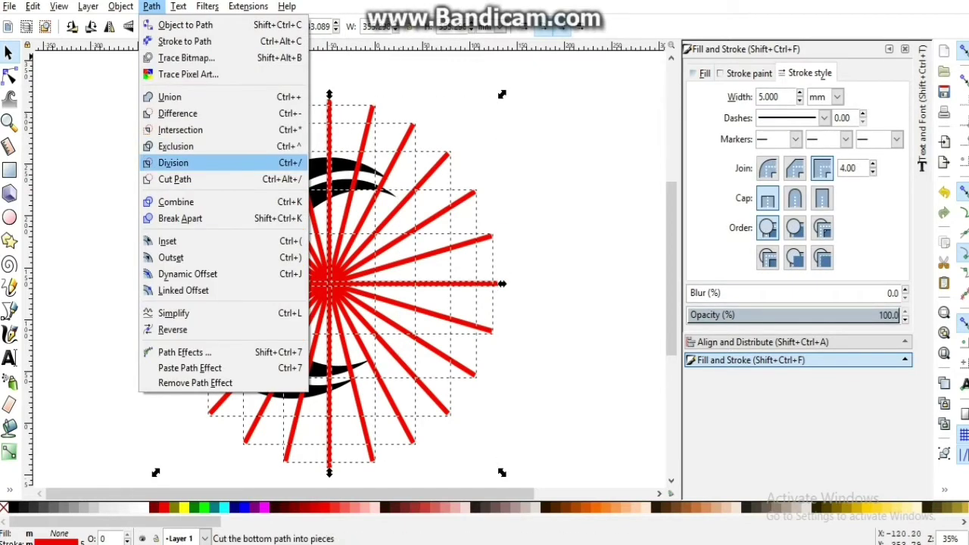
left_click(172, 162)
Convert the red line strokes to filled paths and union them into one shape.
left_click_drag(133, 67, 560, 479)
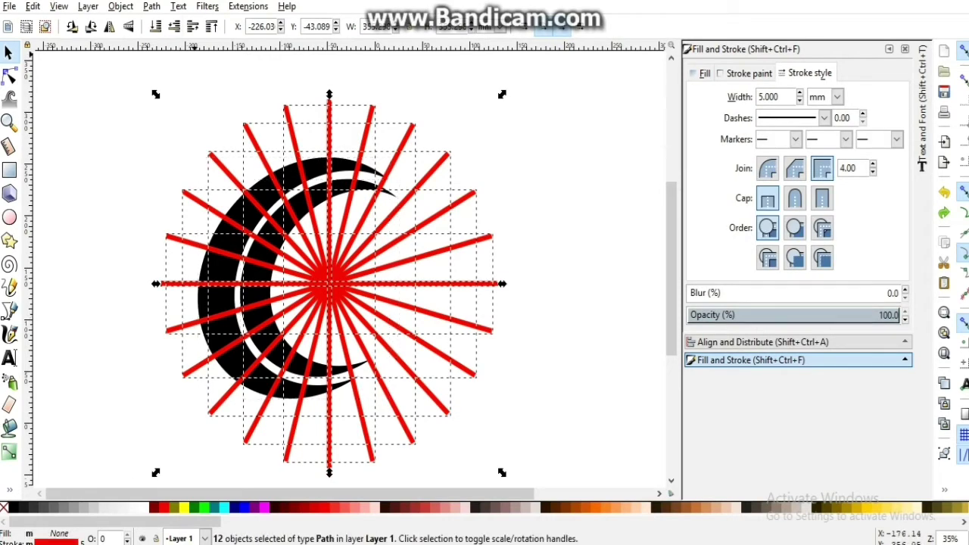
left_click(178, 6)
left_click(185, 25)
left_click(151, 6)
left_click(184, 41)
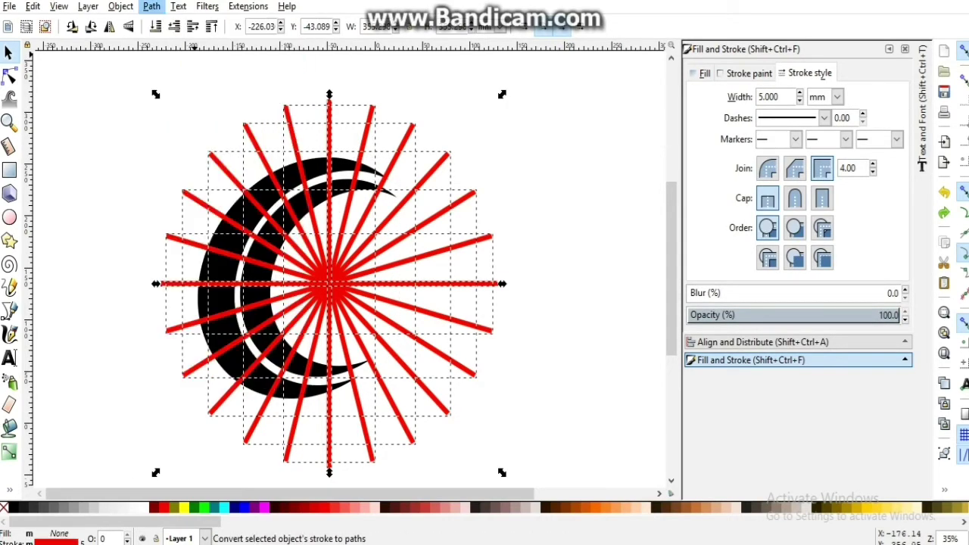
left_click(178, 6)
left_click(170, 97)
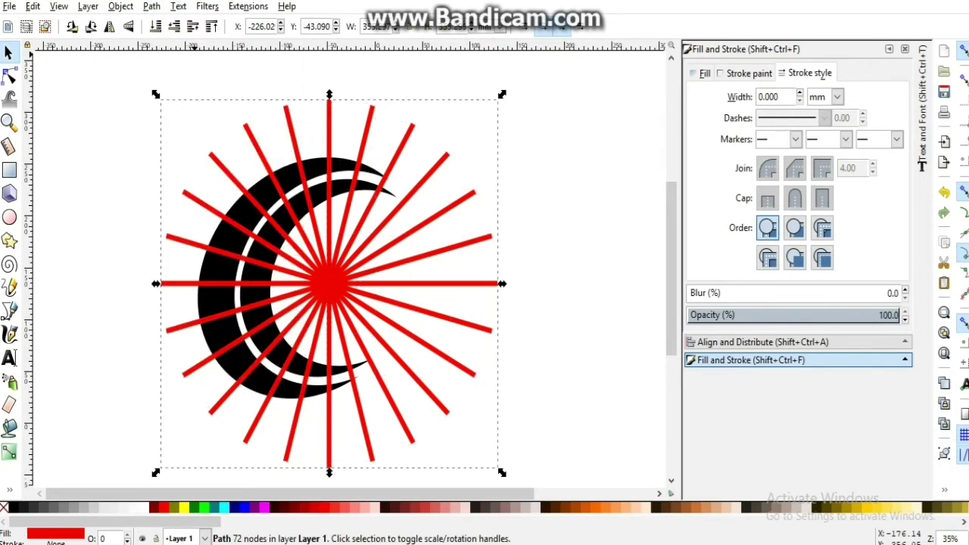
Divide the inner crescent along the merged starburst shape.
left_click(345, 174, "shift")
left_click(151, 6)
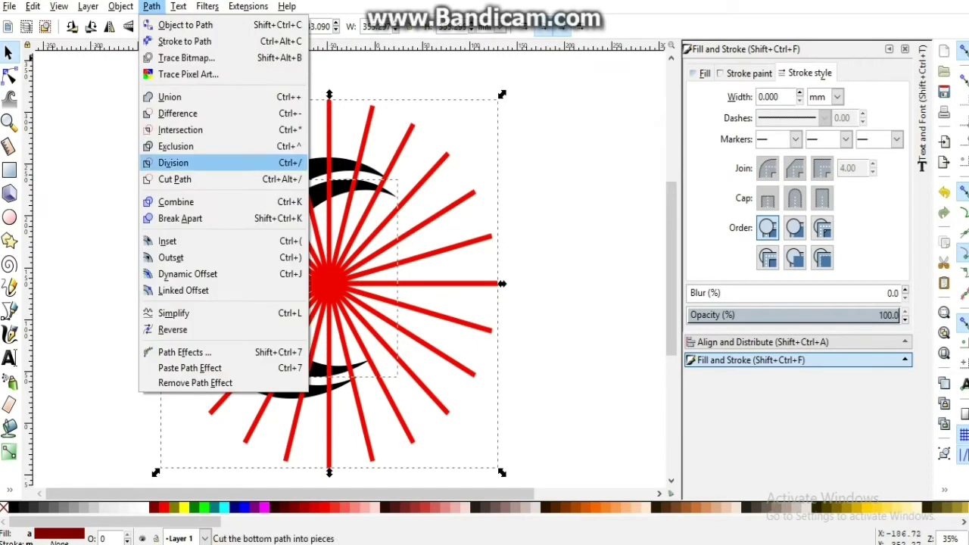
left_click(174, 162)
key("Escape")
Zoom to fit the page and delete alternate thin strips along the inner crescent's upper half.
key("z")
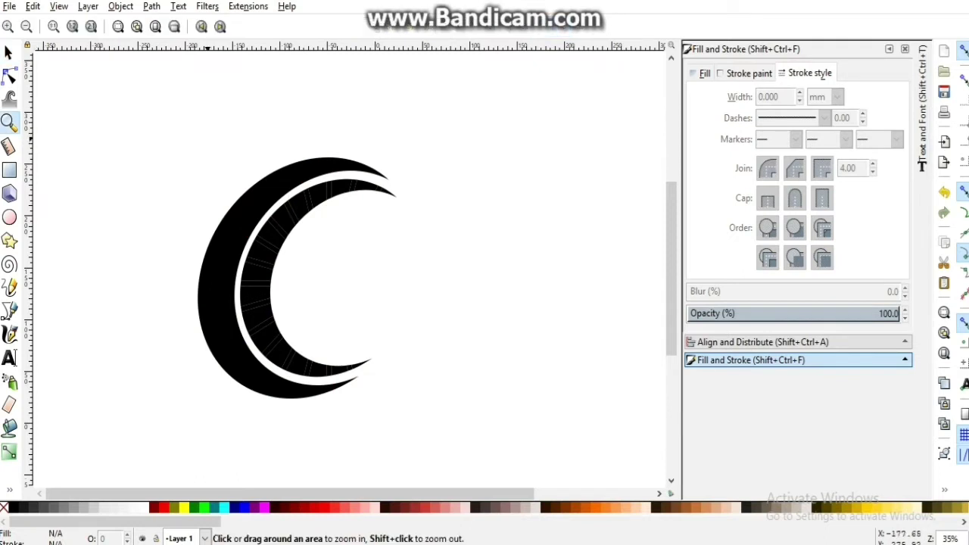
key("5")
key("s")
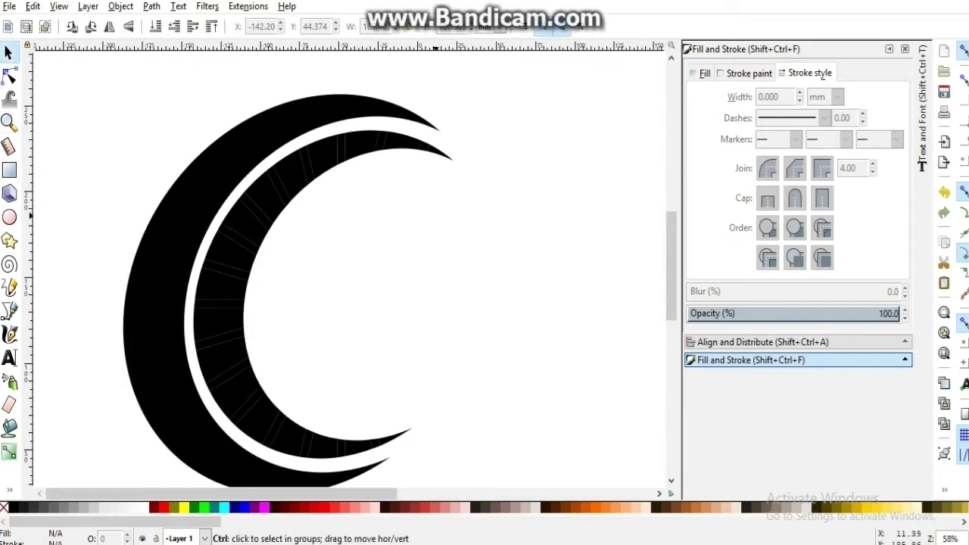
left_click(426, 145)
key("Delete")
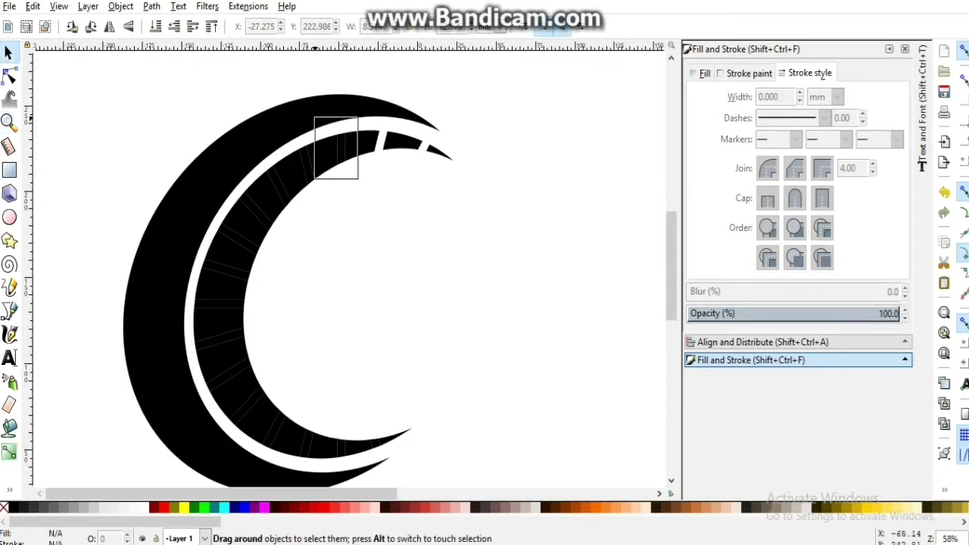
left_click_drag(357, 119, 313, 179)
left_click_drag(292, 222, 292, 222)
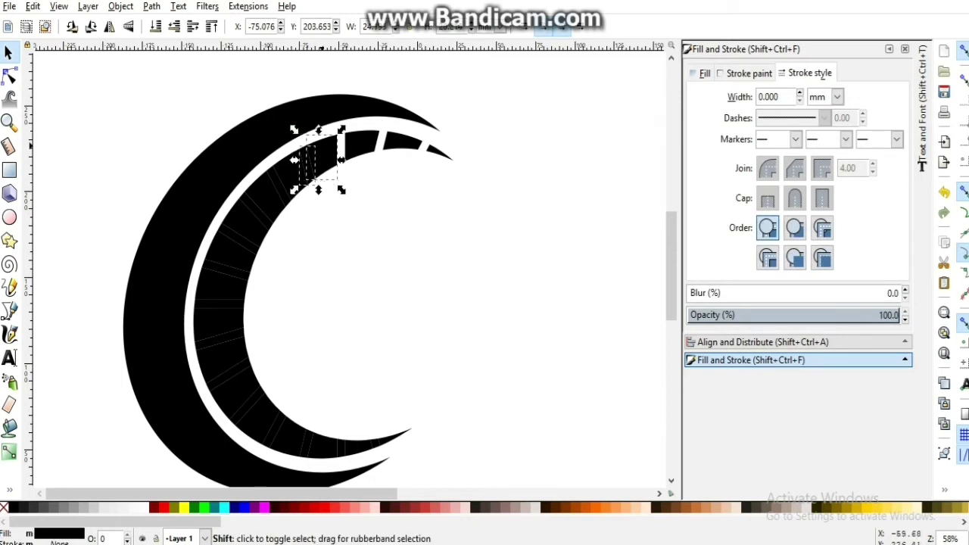
key("Delete")
mouse_move(300, 161)
left_mouse_down()
mouse_move(262, 226)
mouse_move(237, 238)
left_mouse_up()
key("Delete")
key("Delete")
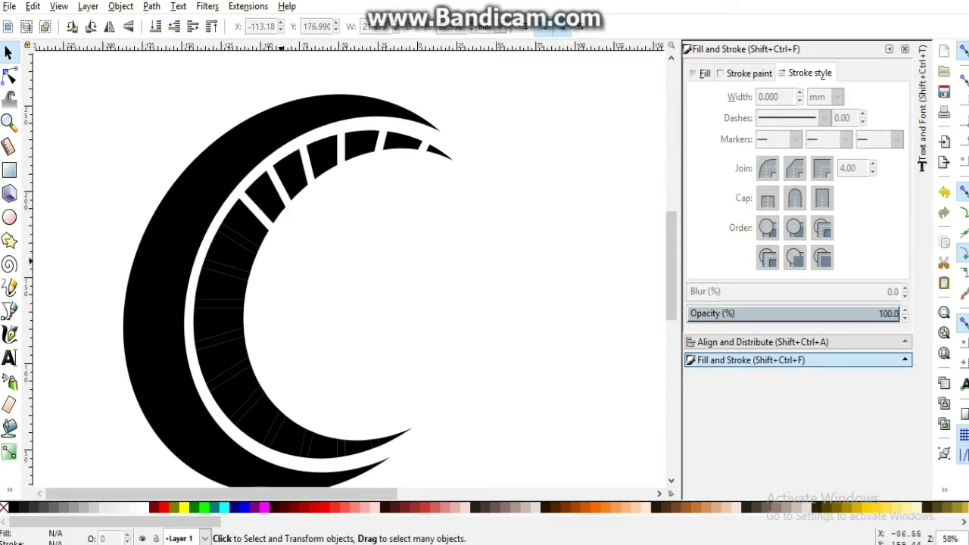
left_click_drag(195, 270, 194, 270)
Delete the remaining alternate strips down to the inner crescent's bottom tip.
key("Delete")
left_click_drag(267, 264, 188, 319)
key("Delete")
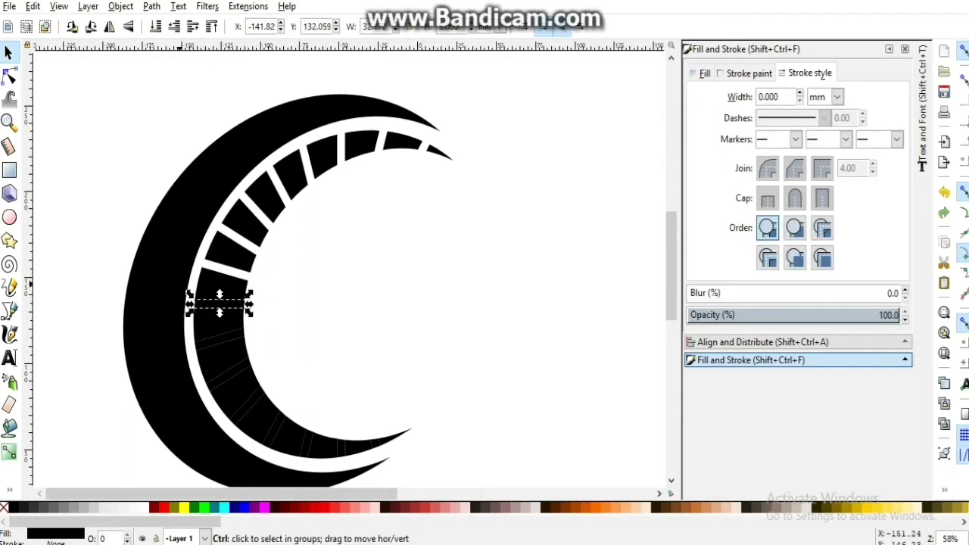
key("Delete")
left_click_drag(264, 338, 201, 343)
left_click_drag(186, 299, 248, 347)
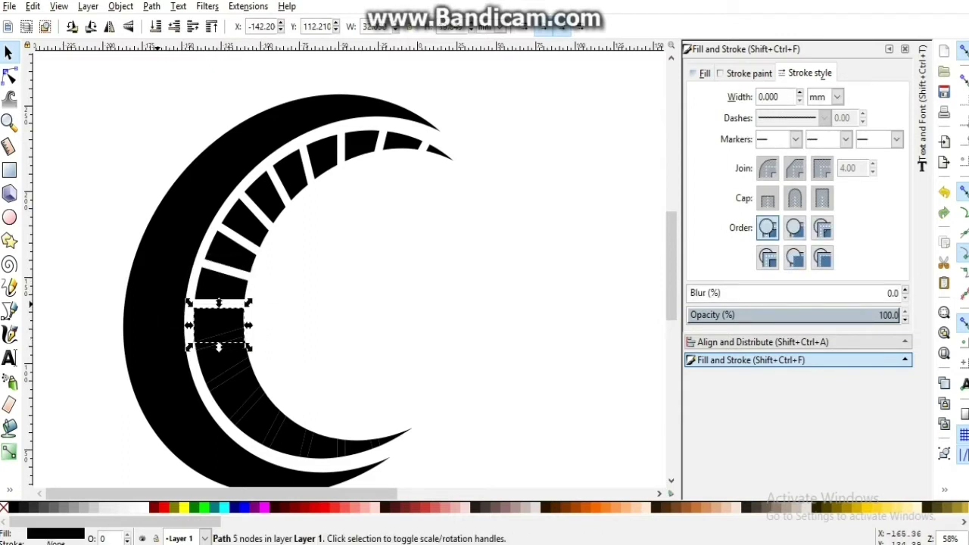
key("Delete")
left_click_drag(175, 378, 194, 397)
key("Delete")
key("Delete")
left_click_drag(300, 437, 325, 459)
key("ctrl+z")
key("Delete")
left_click_drag(327, 418, 354, 466)
key("Delete")
left_click_drag(368, 426, 387, 437)
key("Delete")
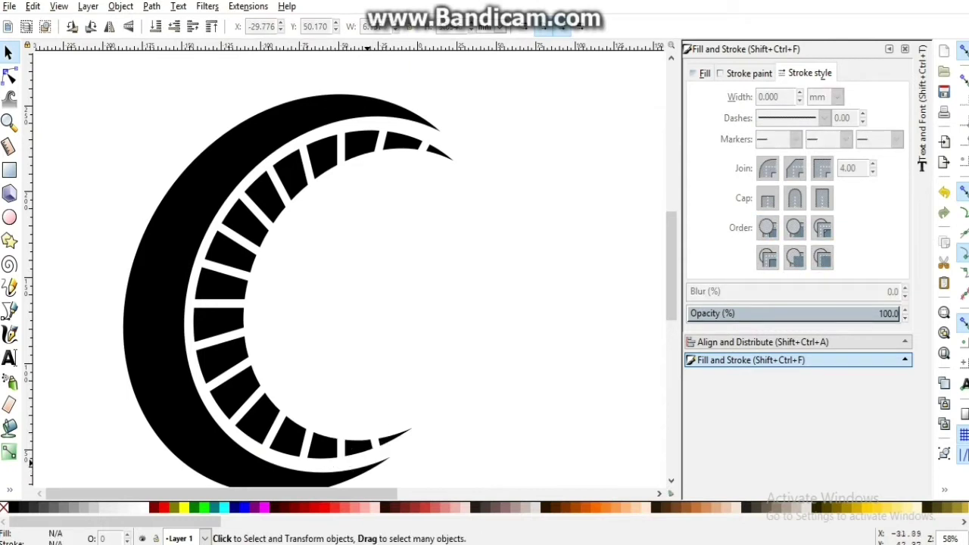
Group the 19 remaining crescent blocks and colour them red.
key("minus")
left_click_drag(256, 196, 450, 380)
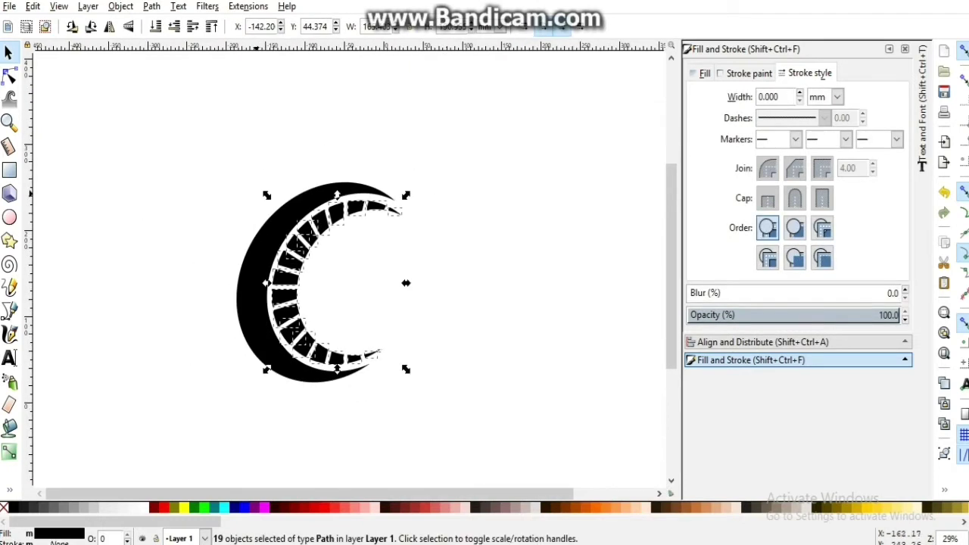
key("ctrl+g")
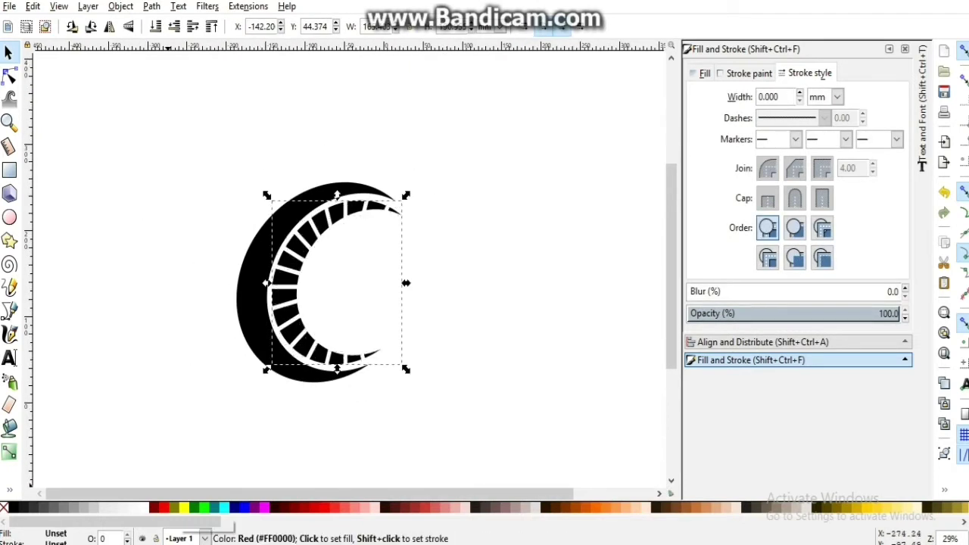
left_click(162, 507)
key("Escape")
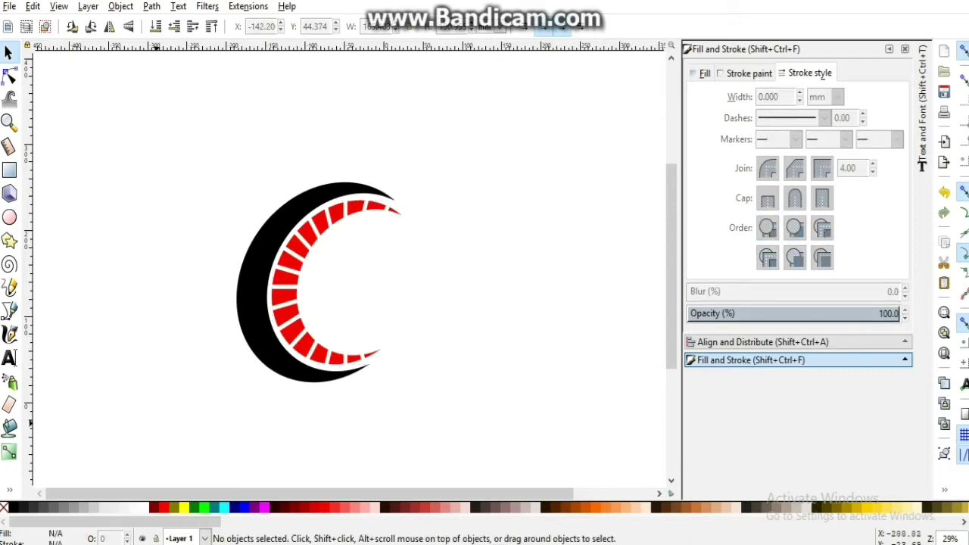
key("plus")
Draw a 10 mm wide vertical line down to the gauge centre and convert its stroke to a path.
key("b")
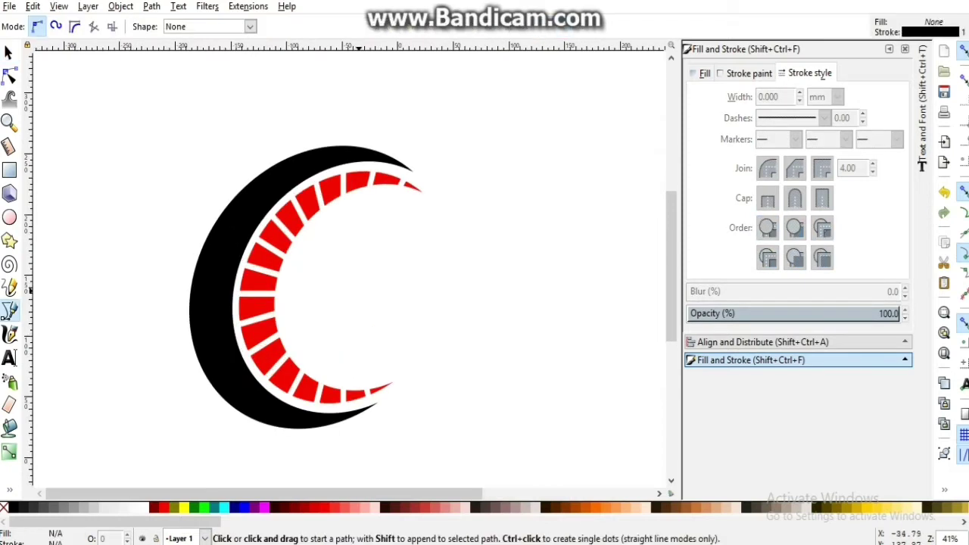
left_click(358, 92)
double_click(359, 290)
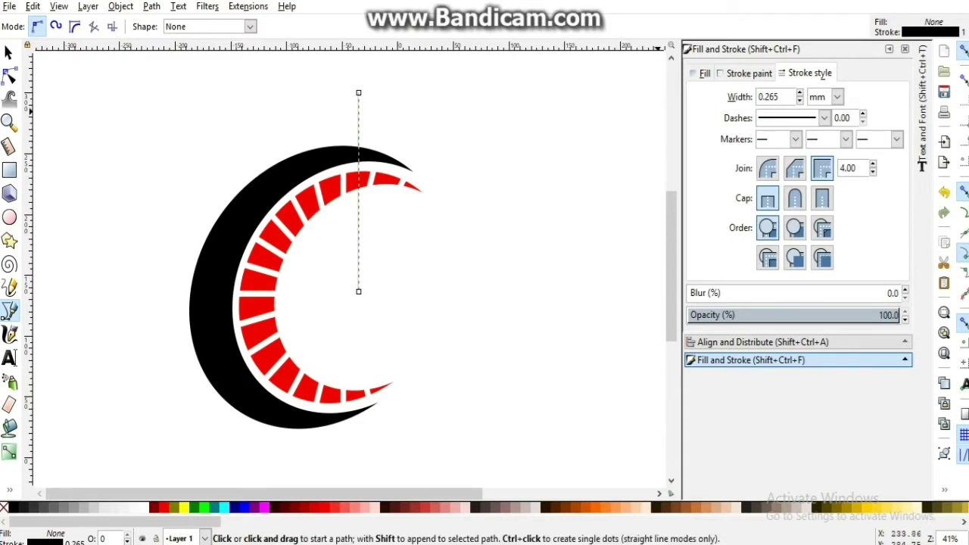
type("10.000")
key("Return")
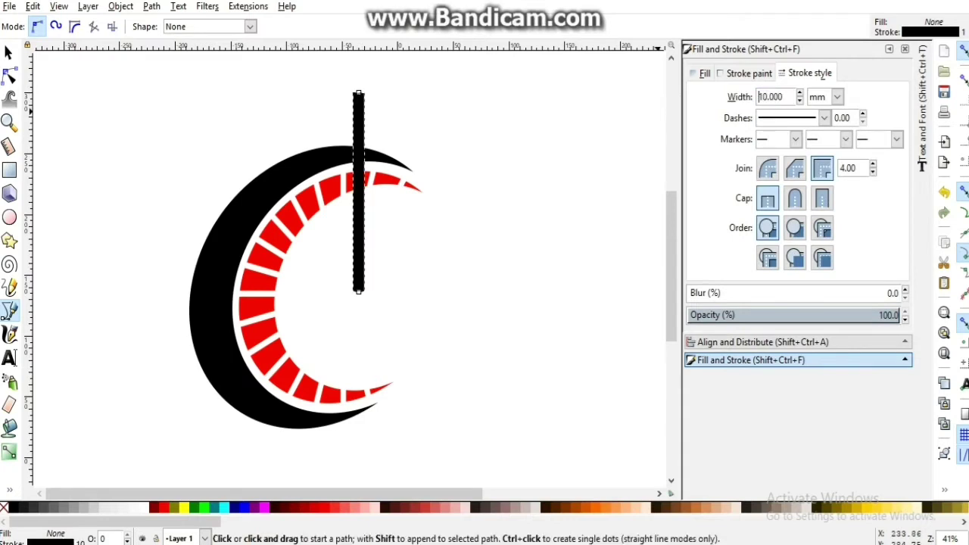
left_click(151, 6)
left_click(182, 23)
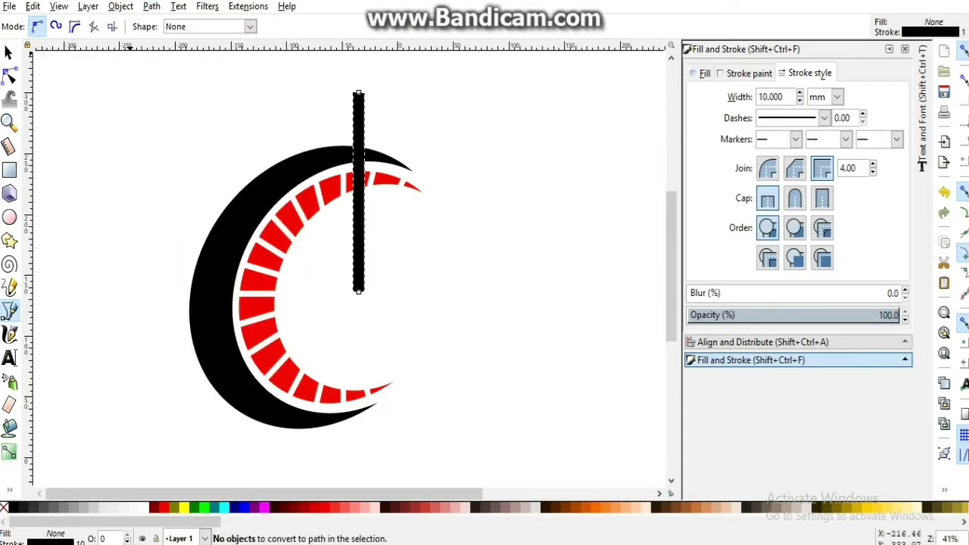
left_click(152, 6)
left_click(182, 41)
Node-edit the bar's top into a tapered point and raise its bottom end.
left_click(9, 75)
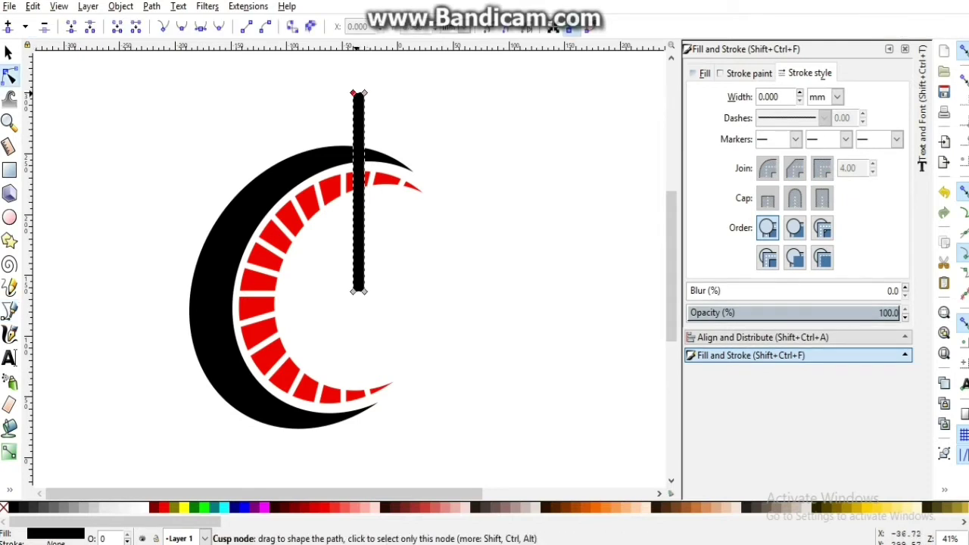
left_click(359, 92)
left_click(363, 92, "shift")
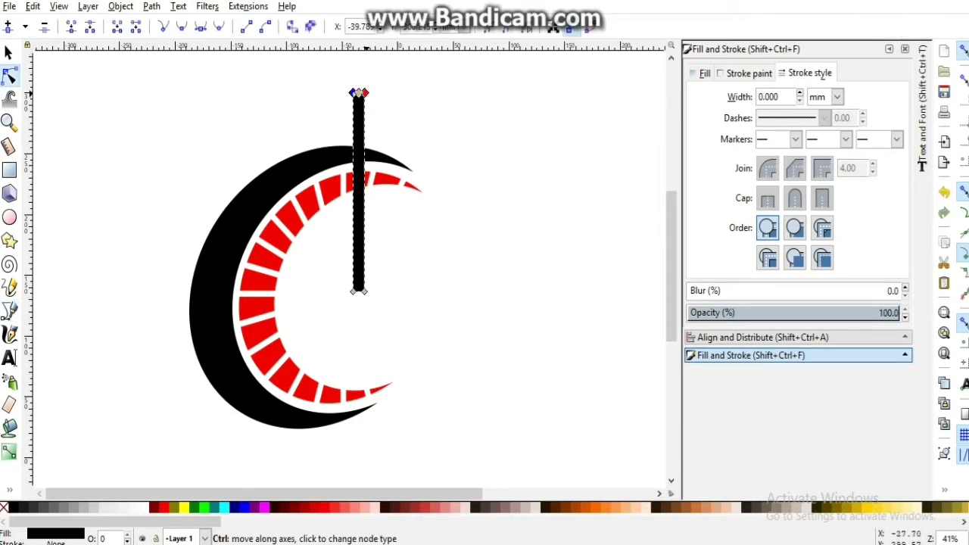
left_click_drag(359, 92, 358, 97)
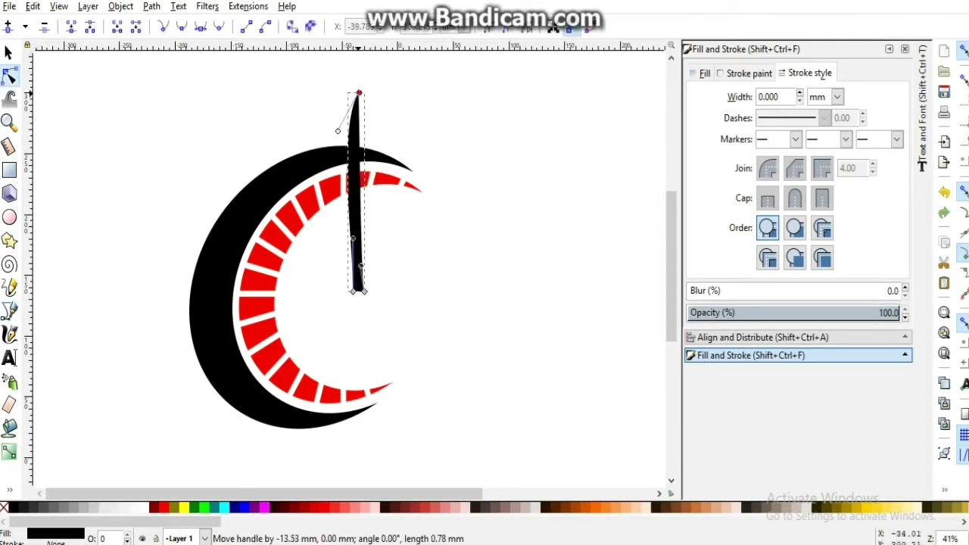
key("s")
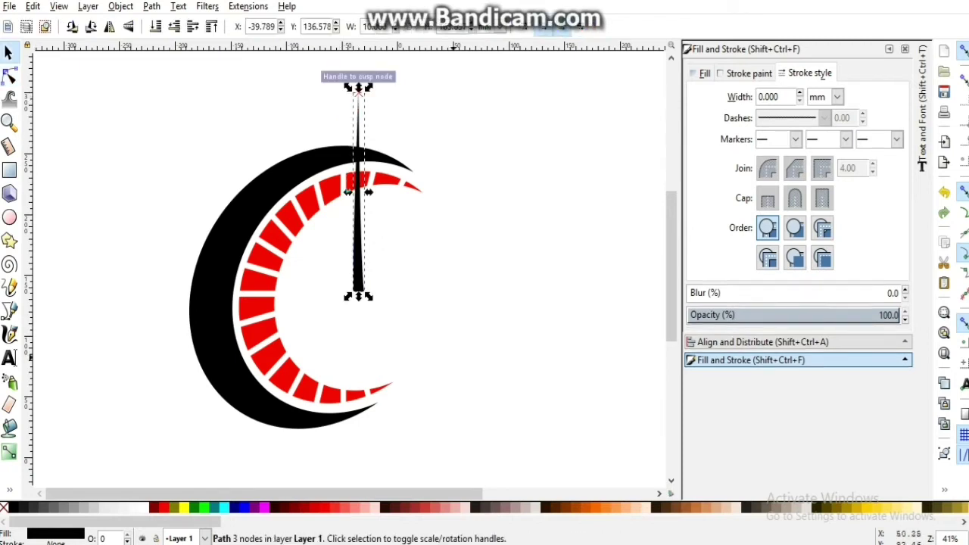
left_click(10, 76)
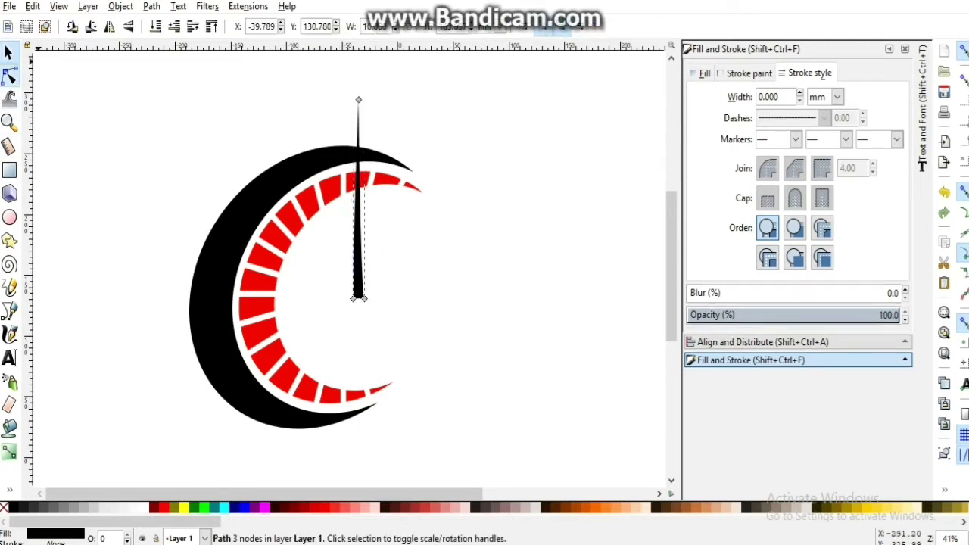
left_click_drag(358, 300, 360, 229)
Move the needle toward the gauge centre and draw a small red hub circle there.
key("s")
mouse_move(358, 166)
left_mouse_down()
mouse_move(359, 239)
mouse_move(374, 238)
left_mouse_up()
key("e")
left_click_drag(331, 266, 358, 293)
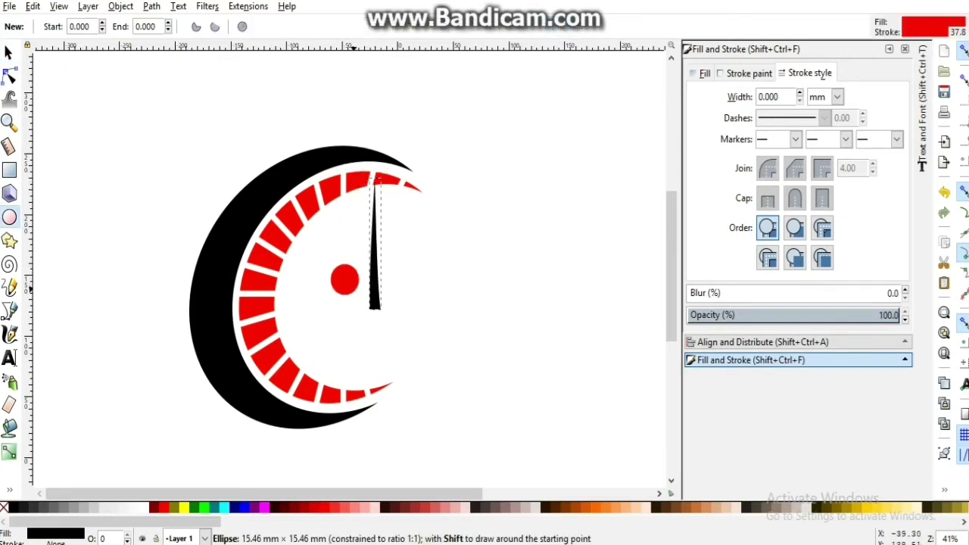
Position the needle over the red hub and rotate it down-left toward the lower ticks.
left_click(8, 51)
left_click(345, 280)
left_click_drag(375, 250, 446, 243)
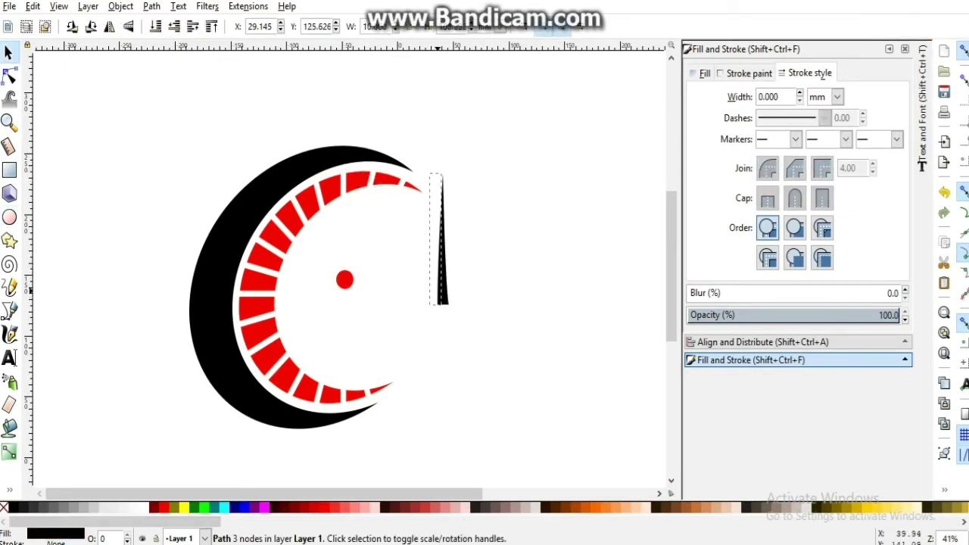
left_click_drag(345, 280, 371, 293)
left_click_drag(447, 250, 390, 250)
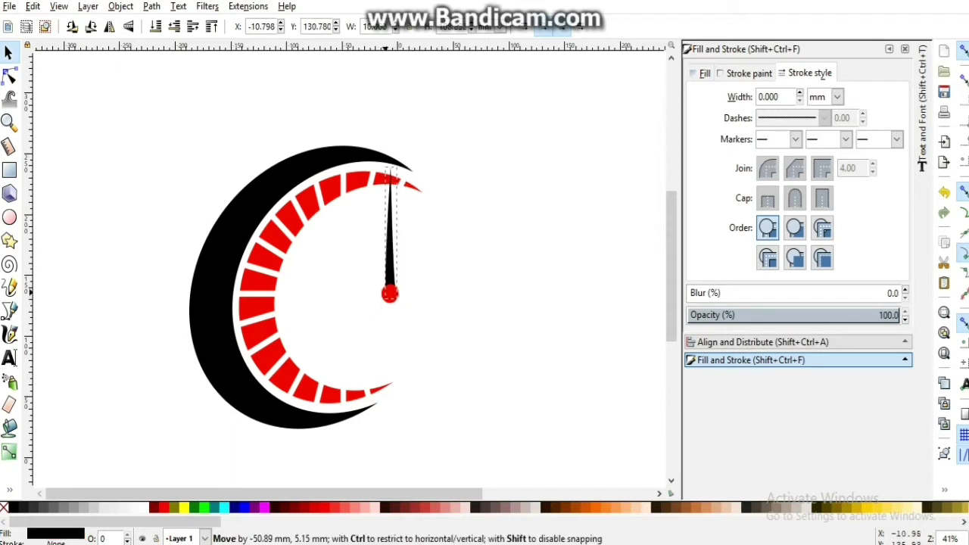
key("Escape")
left_click(390, 232)
left_click(390, 232)
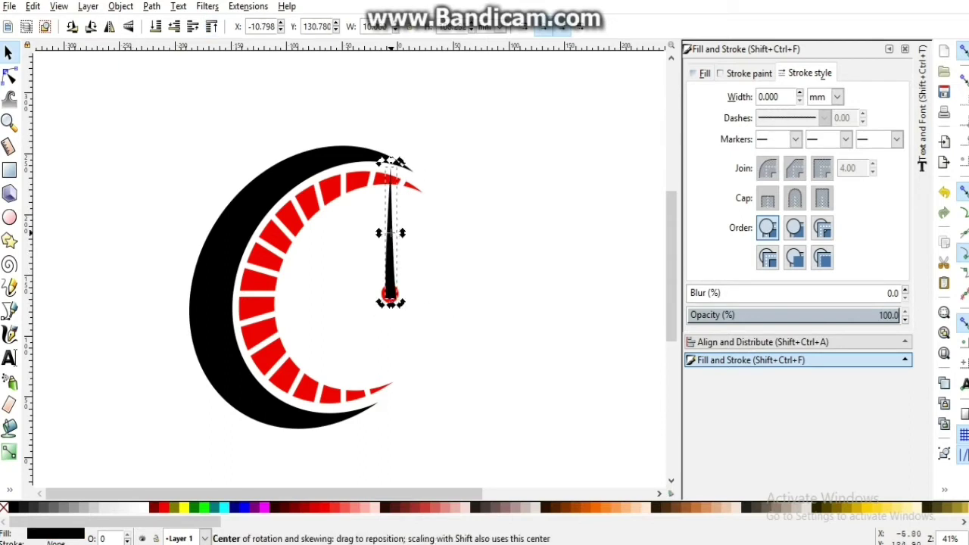
mouse_move(393, 160)
left_mouse_down()
mouse_move(417, 166)
mouse_move(354, 409)
left_mouse_up()
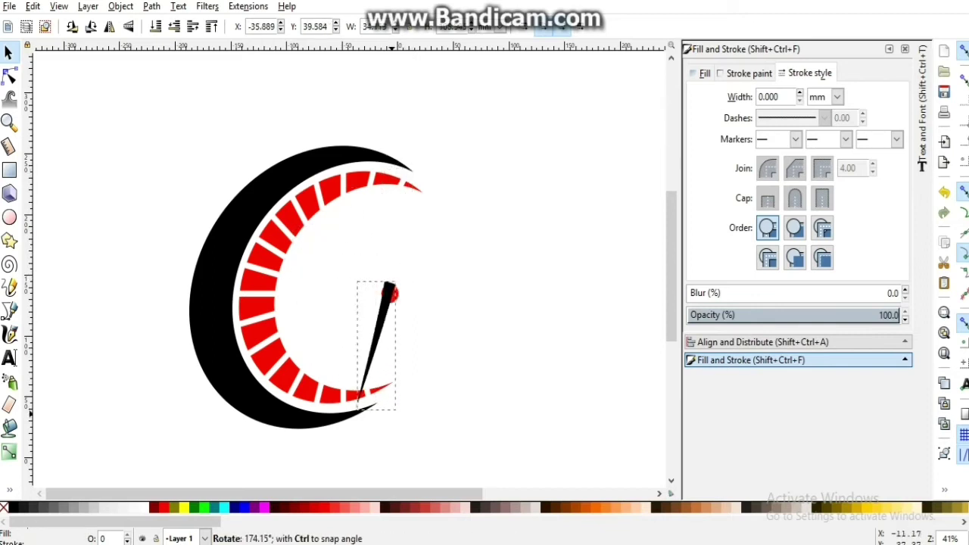
mouse_move(390, 289)
left_mouse_down()
mouse_move(410, 284)
mouse_move(400, 290)
left_mouse_up()
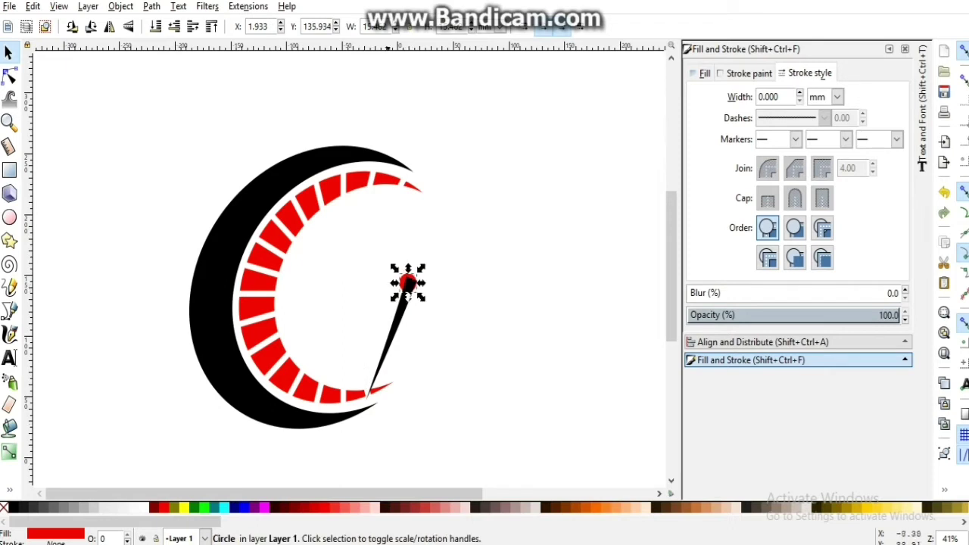
Undo recent edits, shorten the needle's bottom end, and place it over the red hub.
key("ctrl+z")
key("ctrl+z")
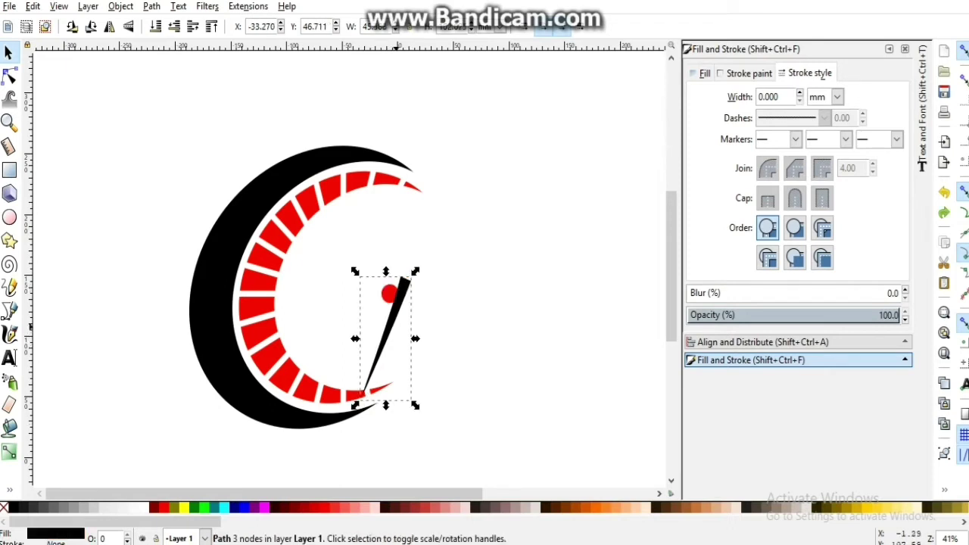
key("ctrl+z")
key("n")
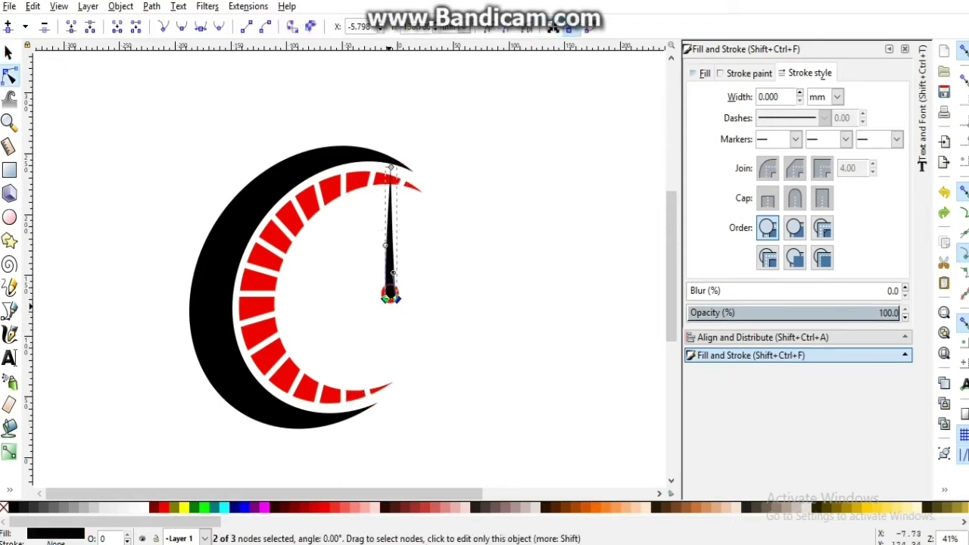
left_click_drag(389, 297, 391, 285)
key("s")
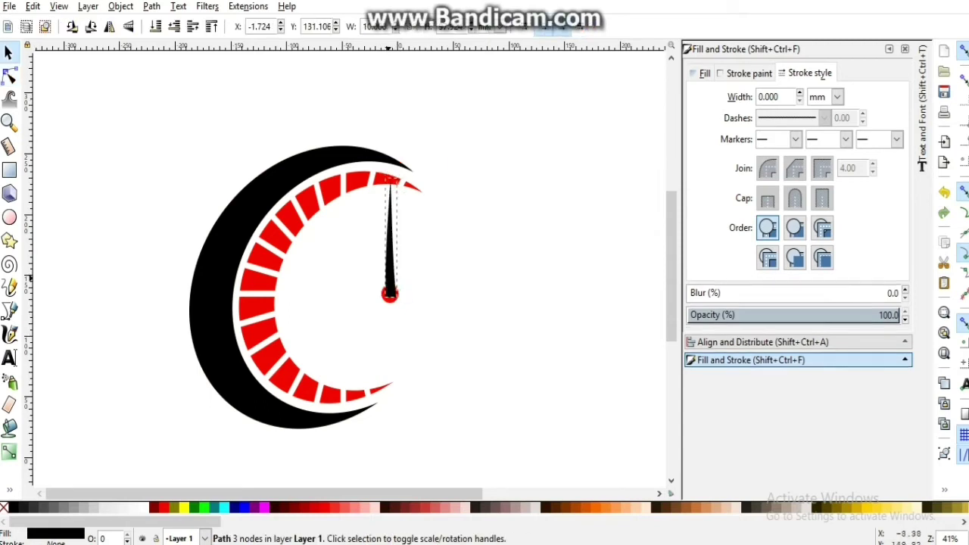
left_click_drag(387, 242, 394, 242)
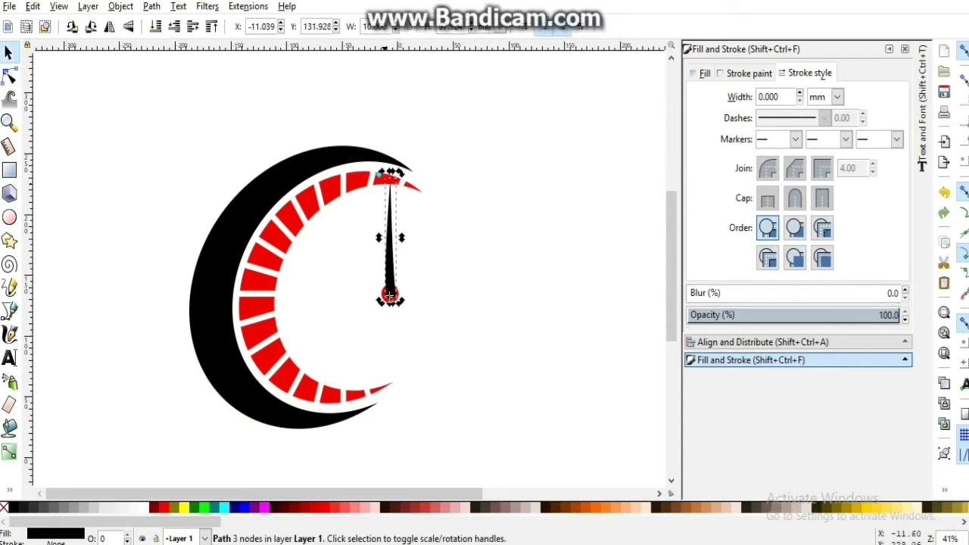
Rotate the needle to point nearly straight up, tilting it slightly and raising it.
left_click_drag(379, 173, 345, 399)
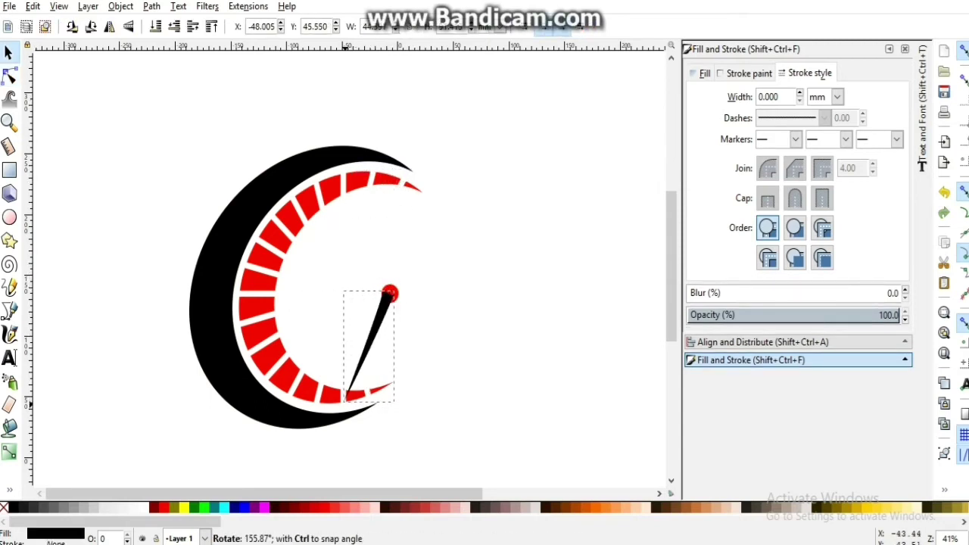
left_click_drag(346, 400, 409, 176)
left_click_drag(350, 268, 439, 308)
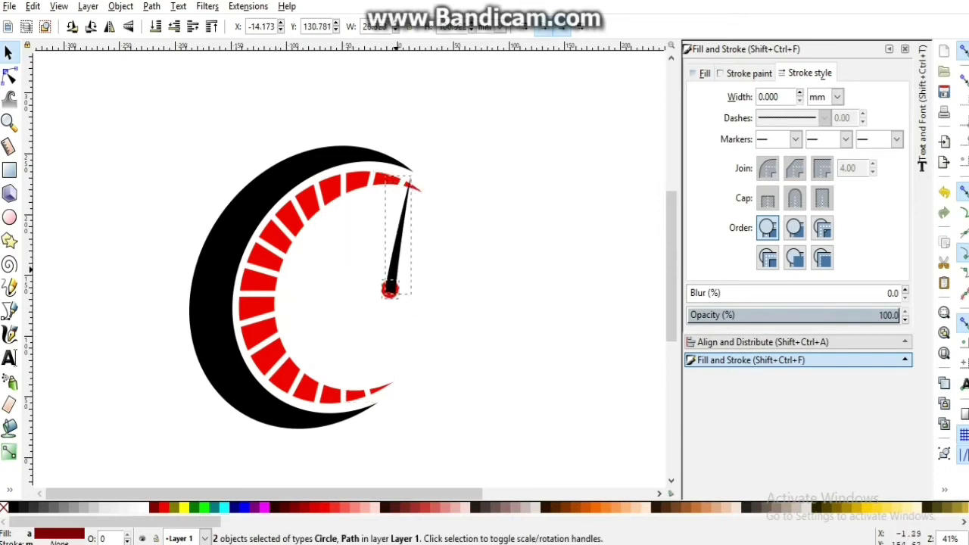
left_click(395, 242, "ctrl")
mouse_move(413, 174)
left_mouse_down()
mouse_move(421, 180)
mouse_move(381, 400)
mouse_move(431, 199)
mouse_move(303, 238)
mouse_move(411, 199)
mouse_move(384, 179)
left_mouse_up()
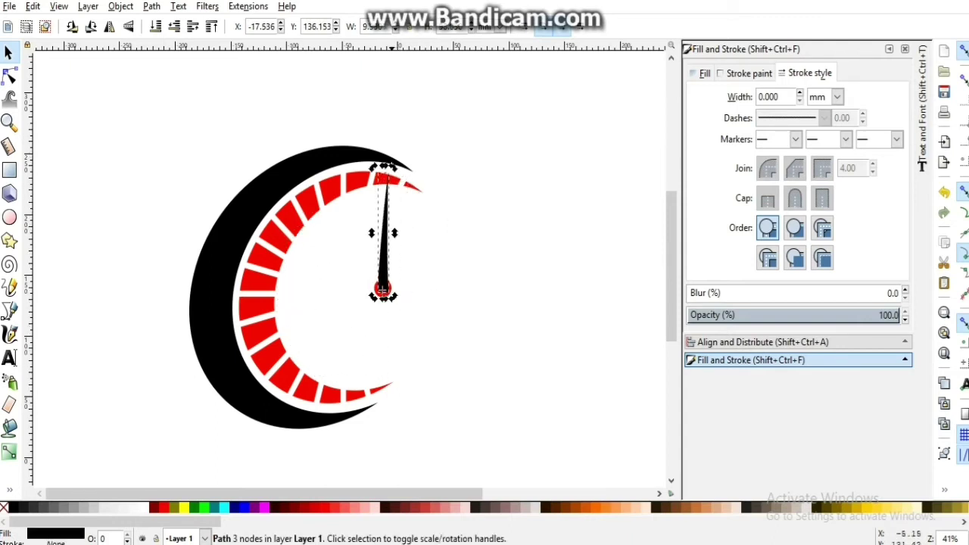
left_click_drag(383, 290, 382, 282)
Nudge the needle onto the pivot circle and swing it around its base.
left_click(381, 283, "shift")
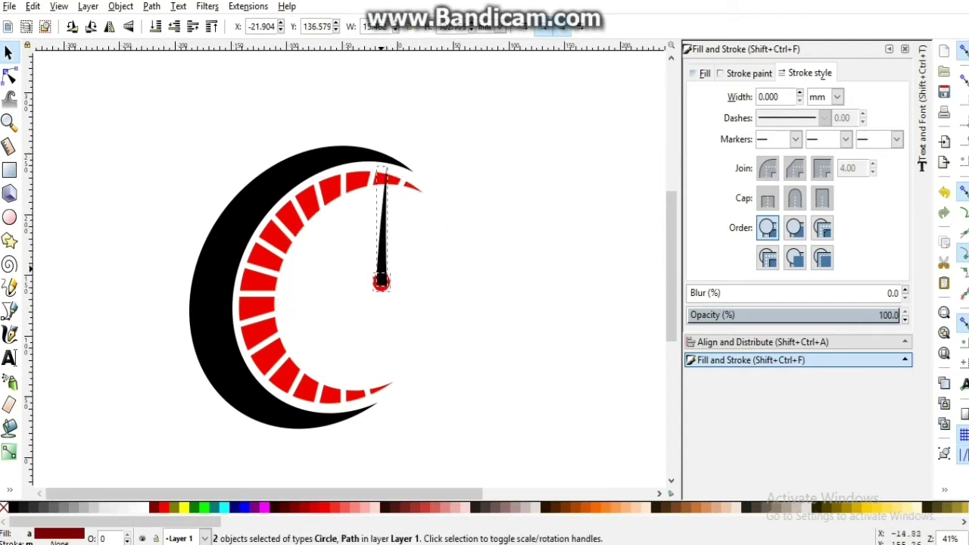
left_click_drag(382, 204, 376, 205)
key("Escape")
left_click(381, 227)
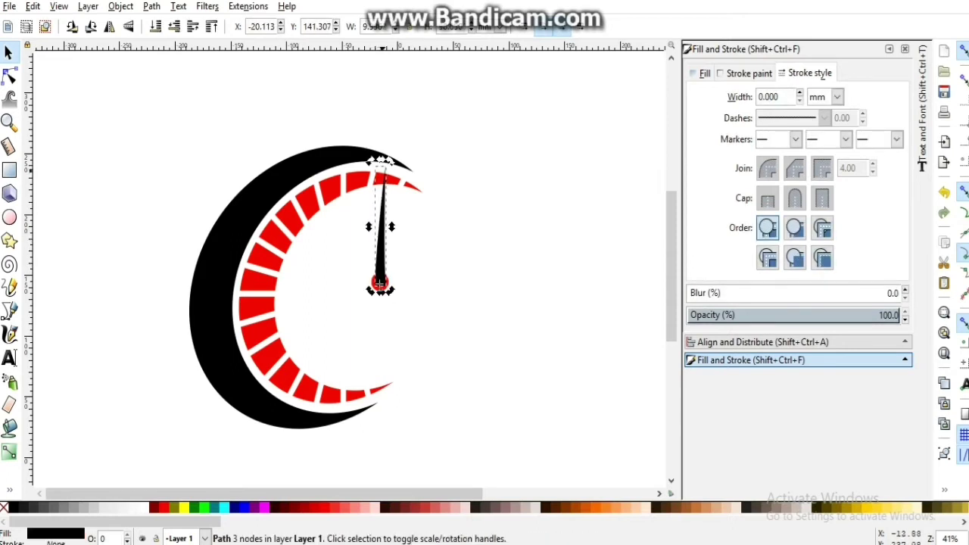
mouse_move(386, 161)
left_mouse_down()
mouse_move(375, 405)
mouse_move(406, 182)
left_mouse_up()
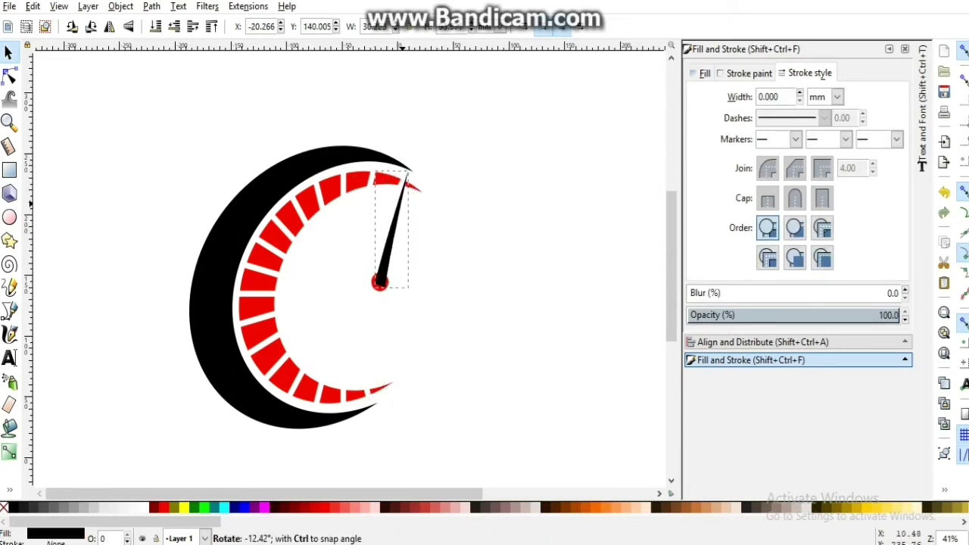
left_click(380, 282)
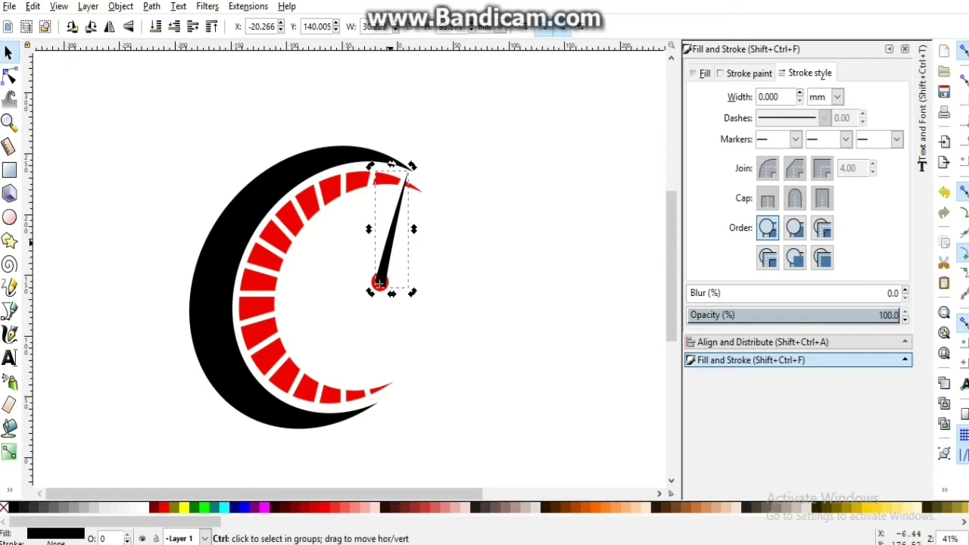
Lower the needle so its tail passes the hub, then tilt it clockwise toward the gauge top.
left_click_drag(378, 282, 374, 307)
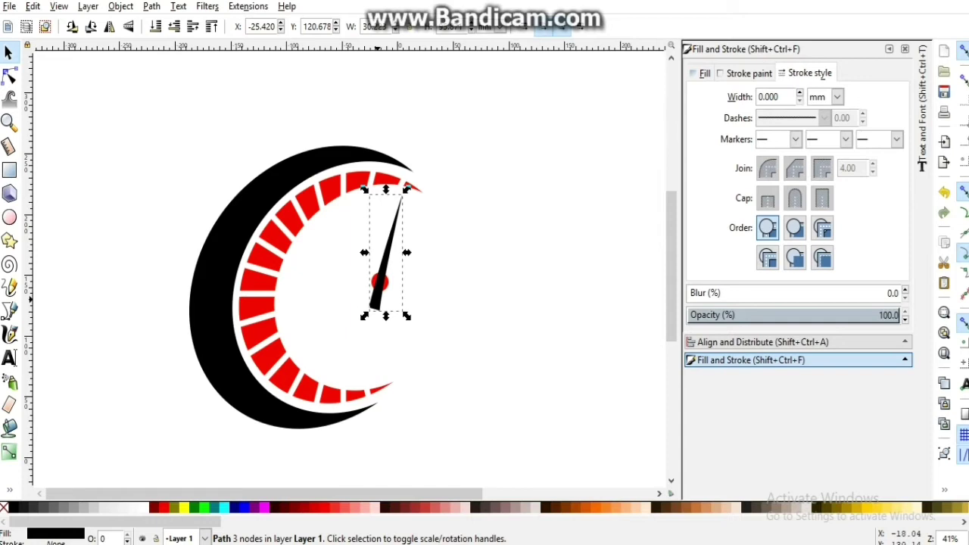
left_click(374, 303)
left_click_drag(407, 188, 413, 198)
key("Escape")
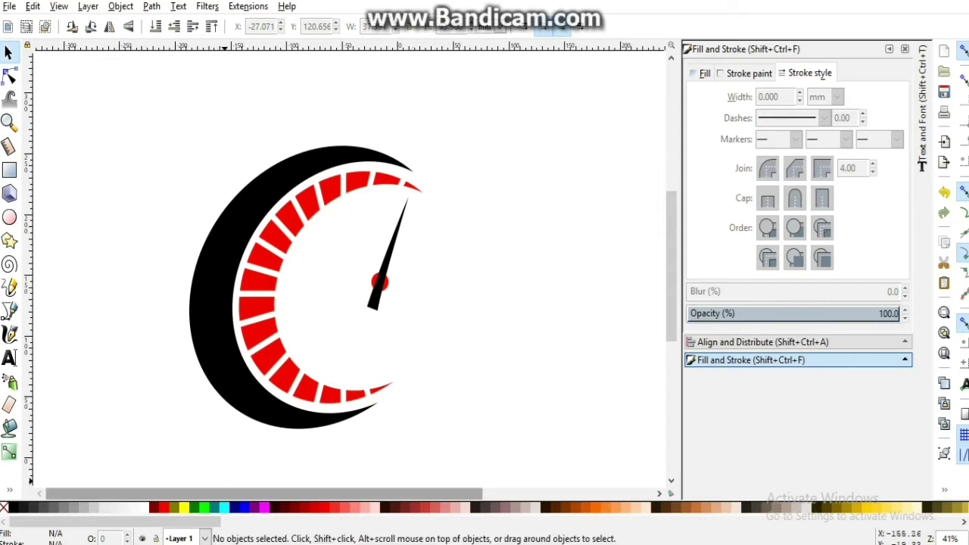
left_click_drag(265, 494, 284, 494)
left_click(10, 358)
Type a text label right of the gauge and set it in the SF Sports Night NS font.
left_click(469, 299)
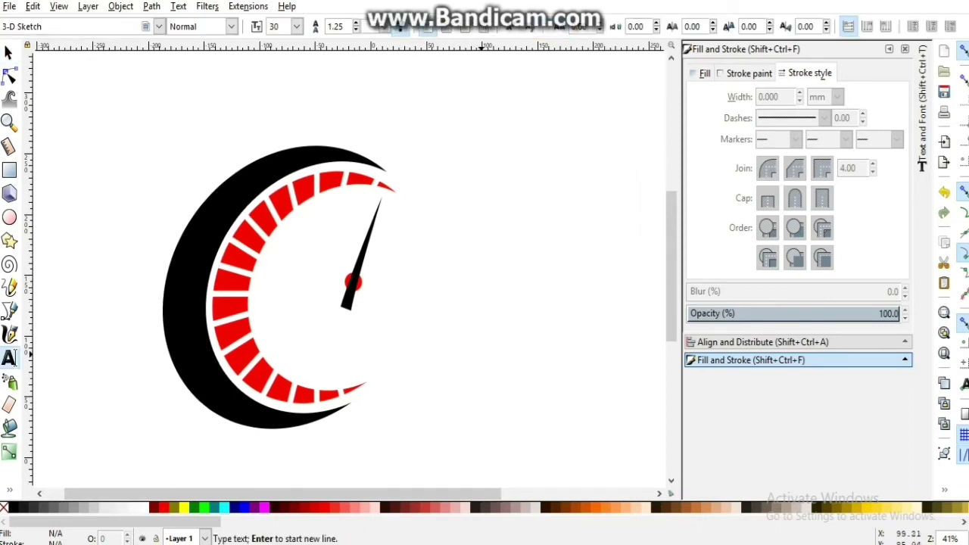
type("100 sp")
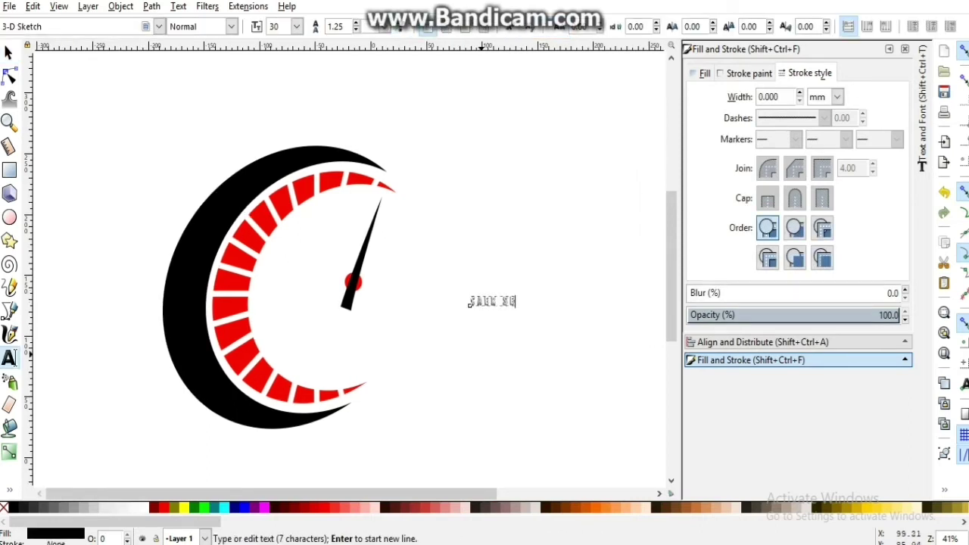
type("eedo")
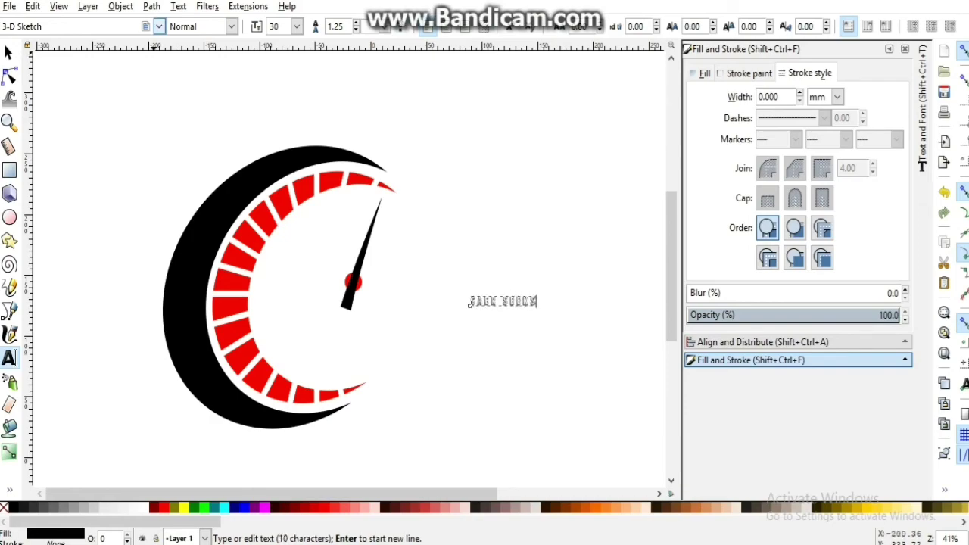
left_click(159, 26)
scroll(78, 288, "down", 10)
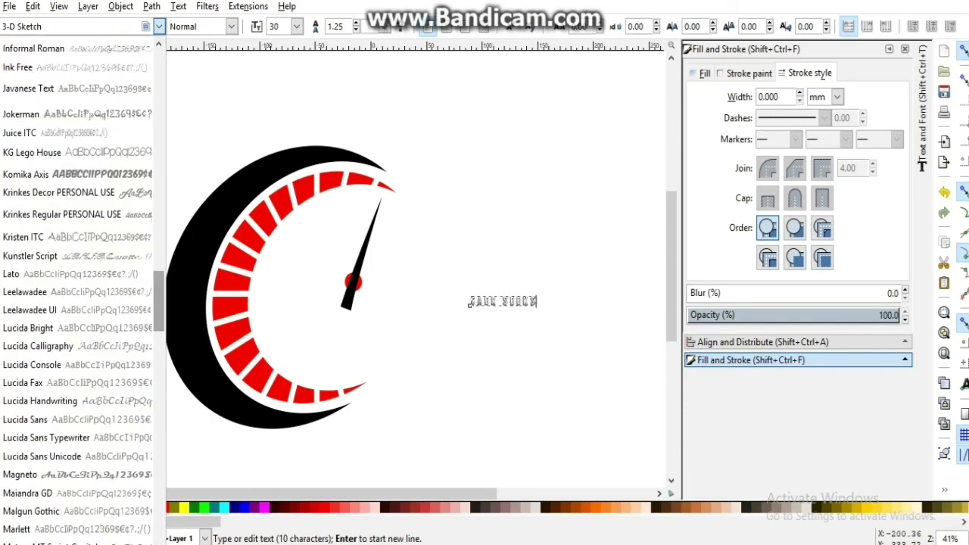
scroll(78, 287, "down", 10)
scroll(78, 288, "down", 10)
scroll(78, 288, "down", 10)
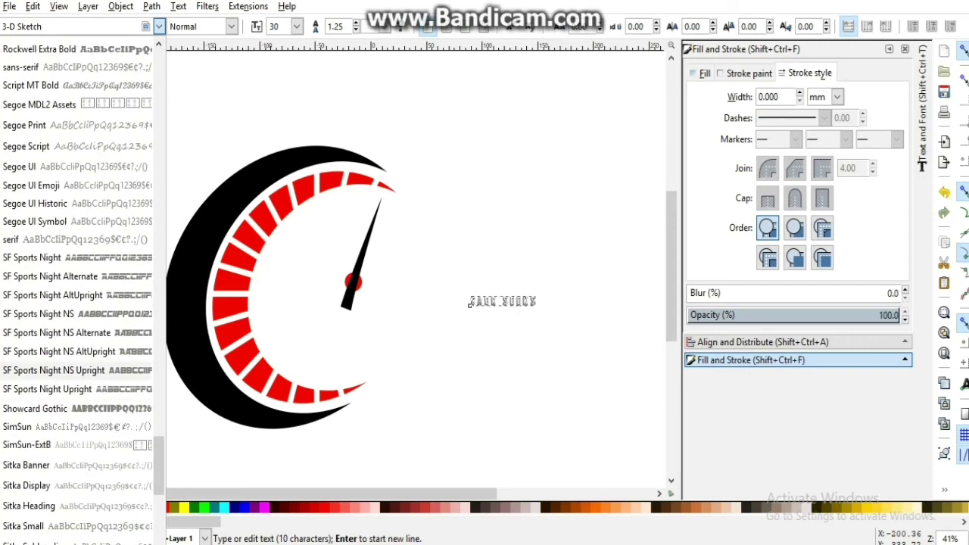
left_click(45, 312)
Scale the text up about three and a half times and convert it to paths.
key("F1")
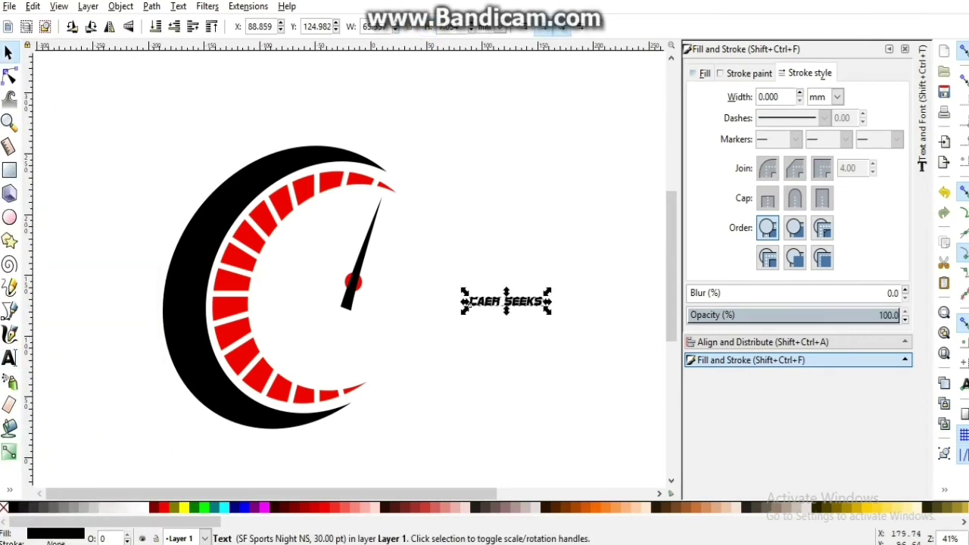
left_click_drag(460, 312, 376, 319)
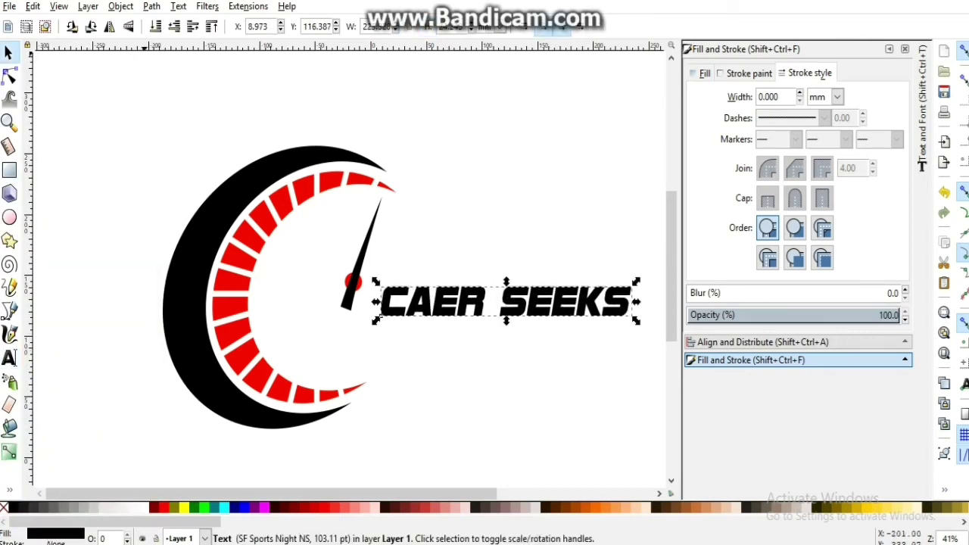
key("ctrl+shift+g")
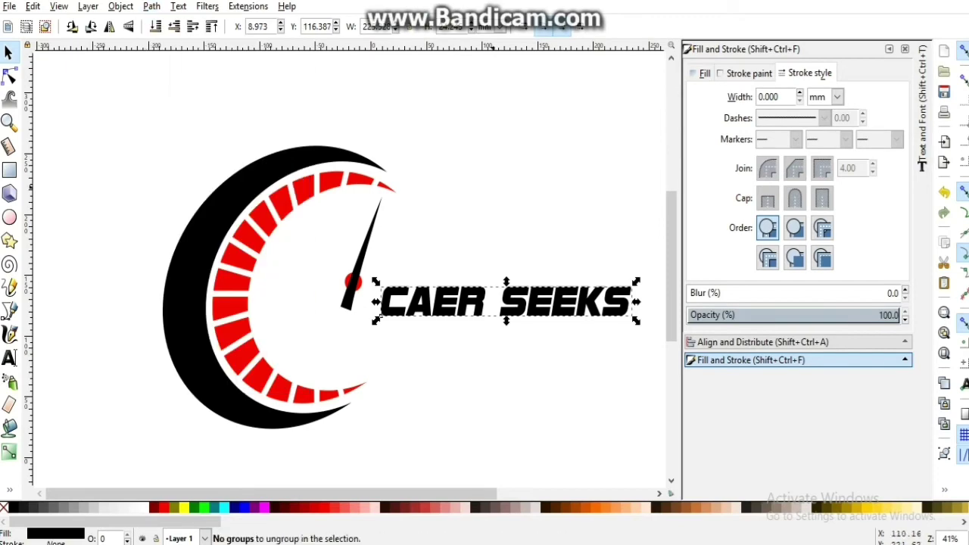
left_click(151, 6)
left_click(169, 23)
left_click(184, 41)
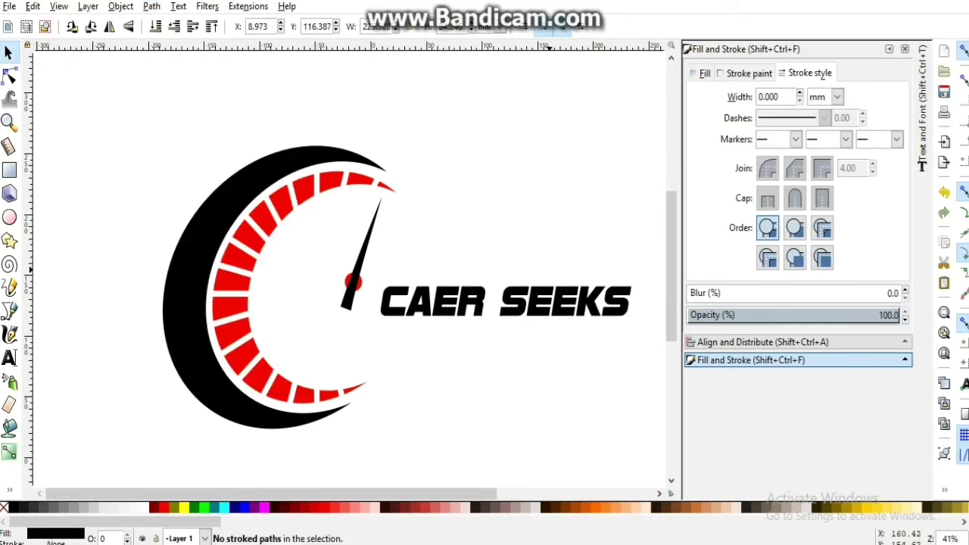
Try deleting the extra E letter by letter, then undo those edits.
left_click_drag(484, 260, 643, 355)
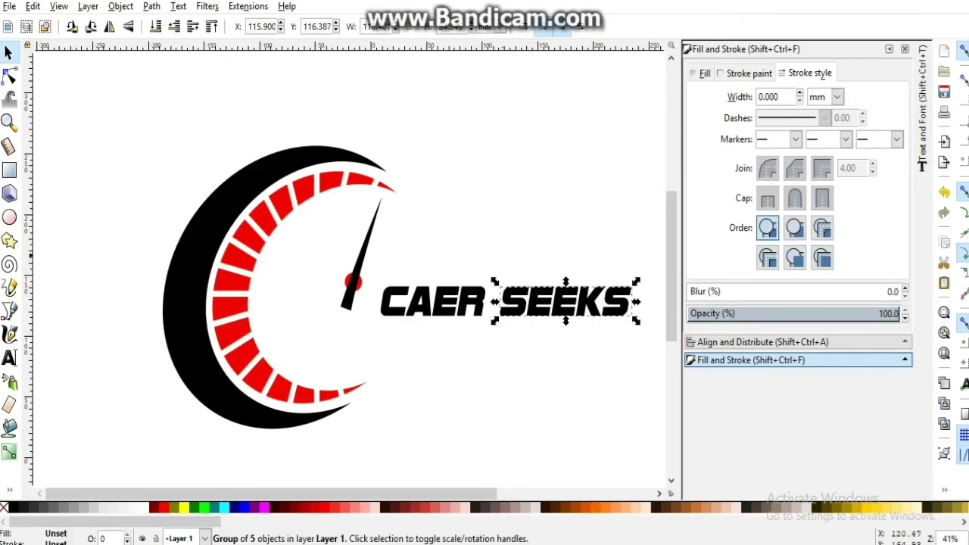
left_click(447, 258)
left_click(445, 303, "ctrl")
key("Delete")
left_click_drag(470, 303, 443, 303)
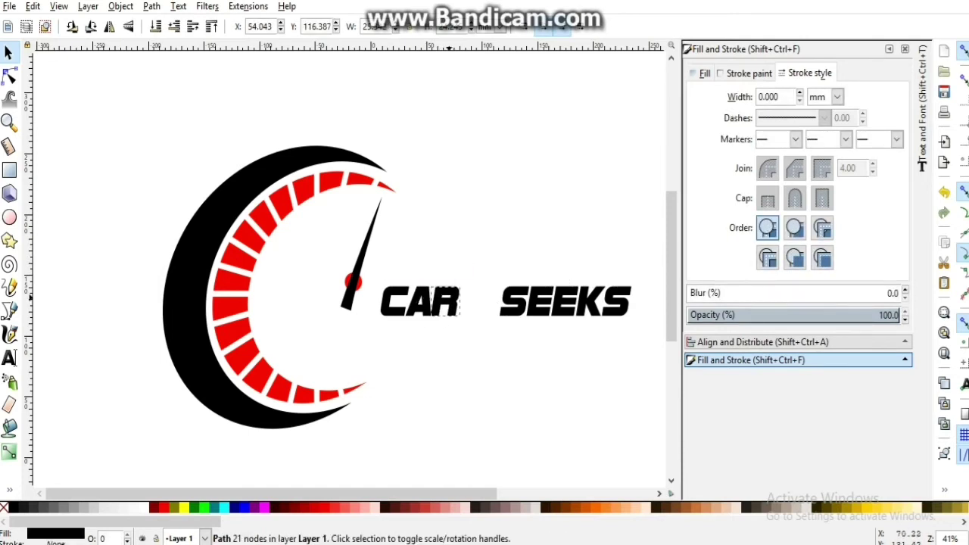
key("Escape")
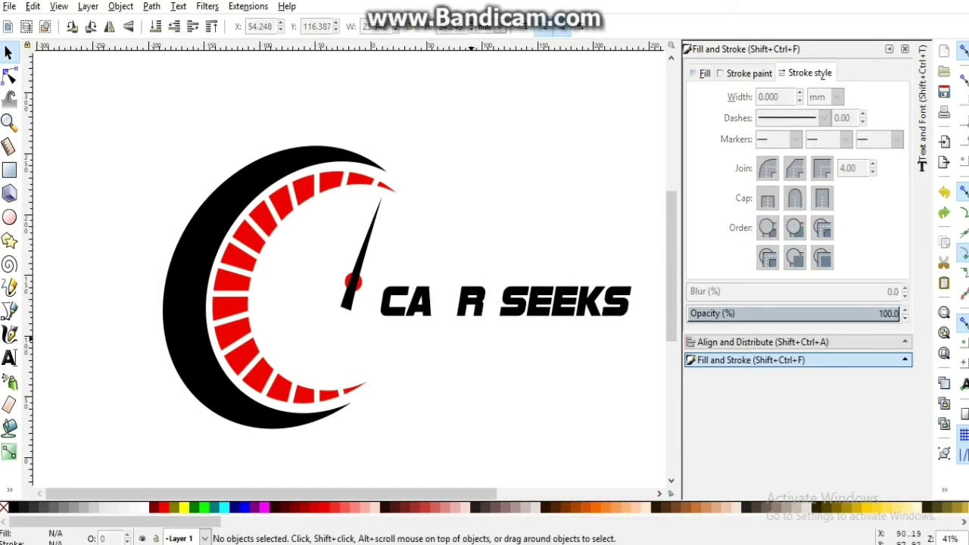
key("ctrl+z")
key("ctrl+z")
key("ctrl+z")
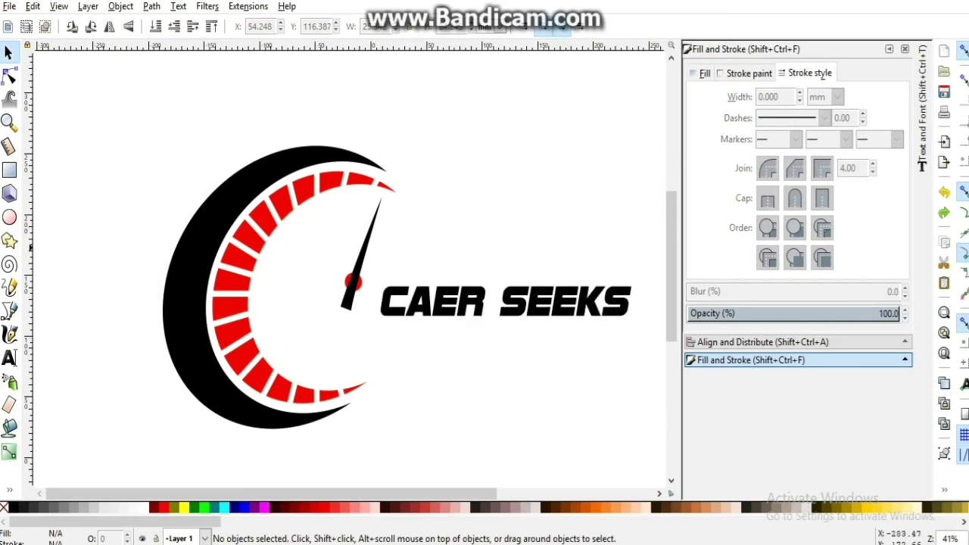
Correct the text to read CAR SEEKS and convert it to paths with Object to Path.
left_click(9, 358)
left_click(460, 301)
key("BackSpace")
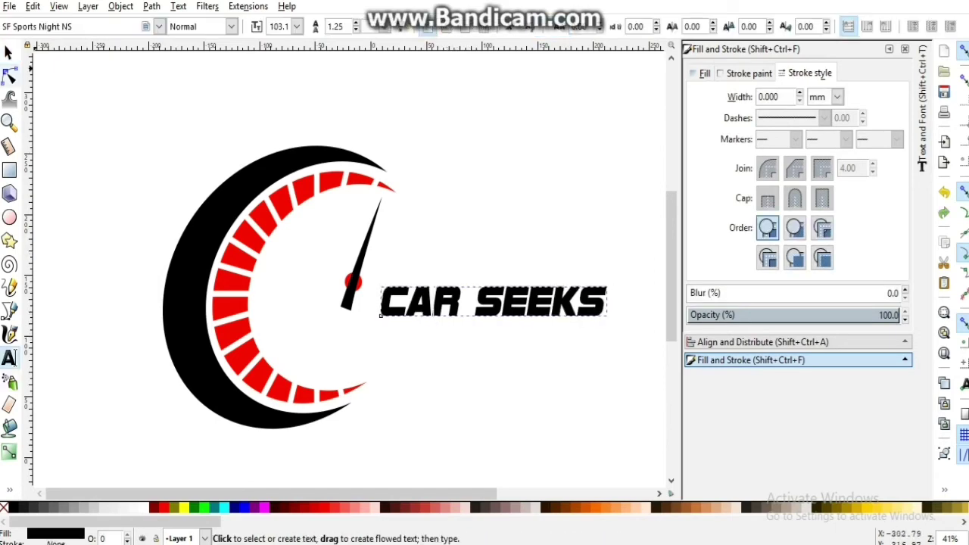
left_click(8, 51)
left_click(152, 6)
left_click(168, 22)
left_click(152, 6)
left_click(171, 39)
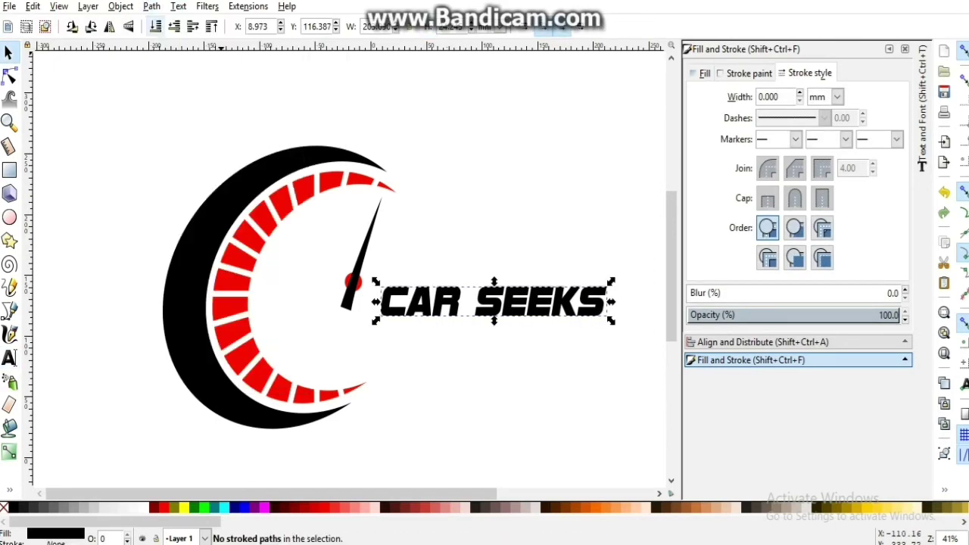
left_click(530, 416)
Move SEEKS below CAR and left-align the two words.
left_click(541, 301, "ctrl")
left_click_drag(641, 361, 465, 280)
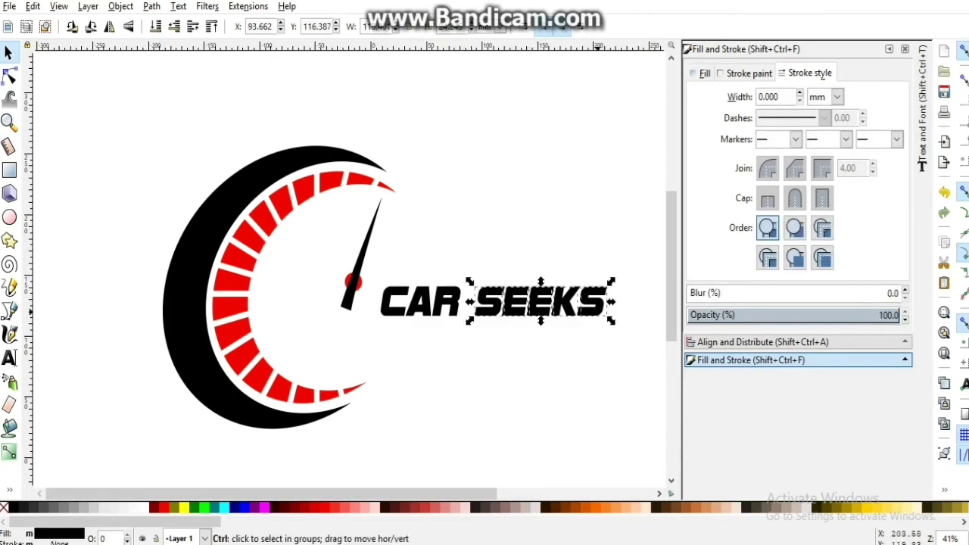
left_click_drag(538, 309, 471, 359)
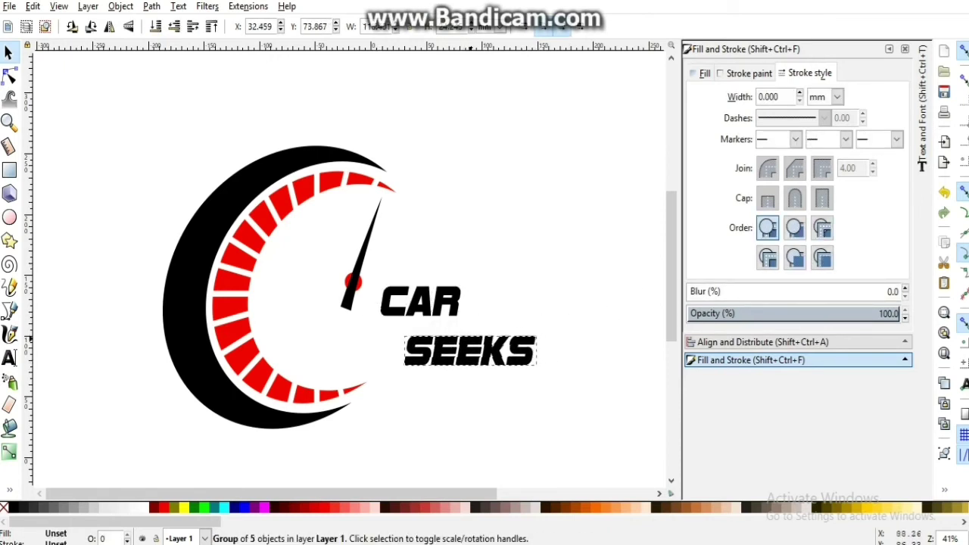
left_click(421, 302, "shift")
left_click(763, 341)
left_click(797, 122)
left_click(446, 334)
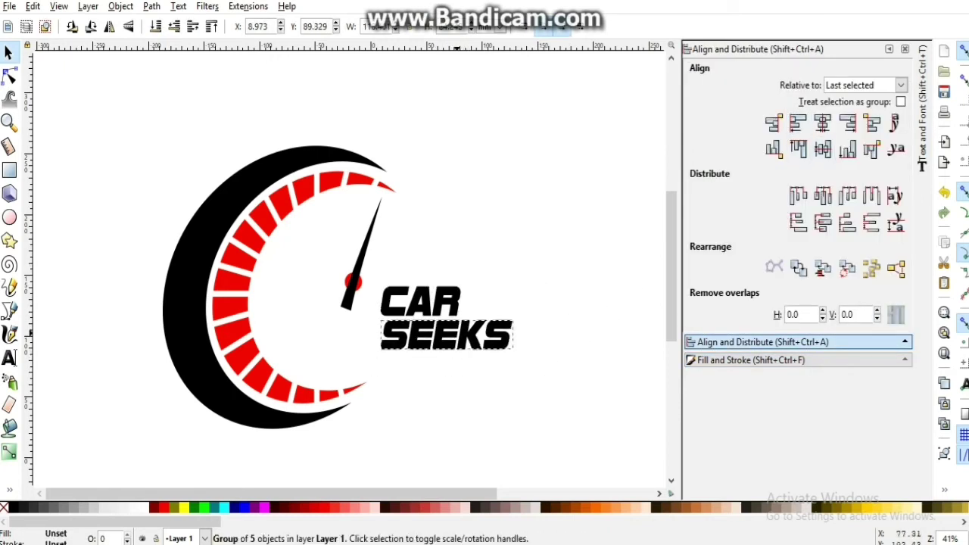
left_click(420, 301, "shift")
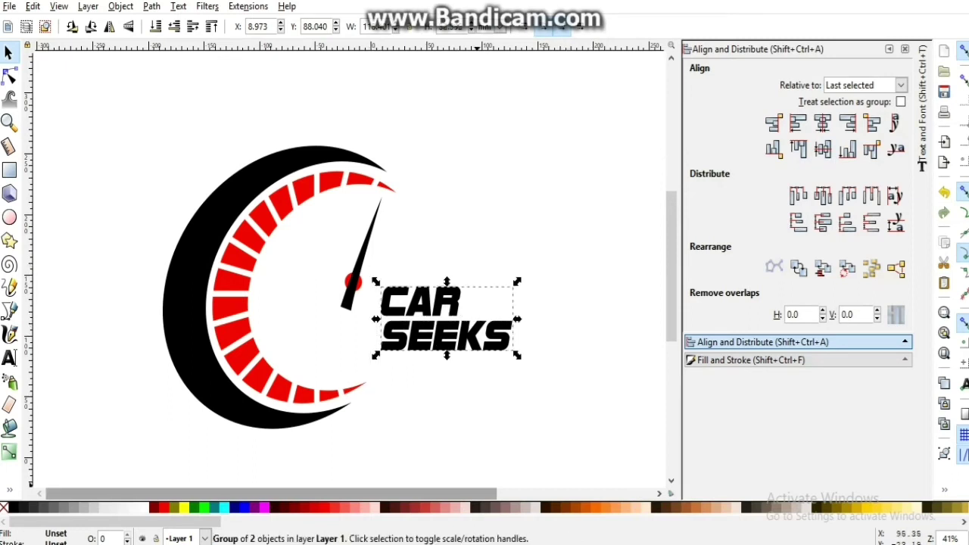
Enlarge the CAR SEEKS lettering to about 177 percent and shift it right.
scroll(517, 354, "right", 3)
mouse_move(469, 354)
left_mouse_down()
mouse_move(509, 372)
mouse_move(601, 368)
left_mouse_up()
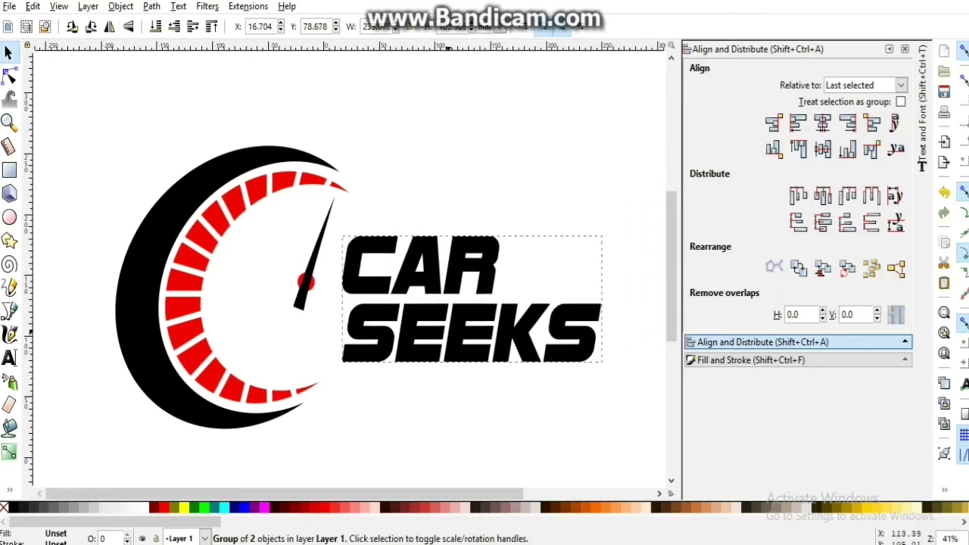
left_click_drag(480, 359, 649, 368)
left_click_drag(484, 287, 500, 287)
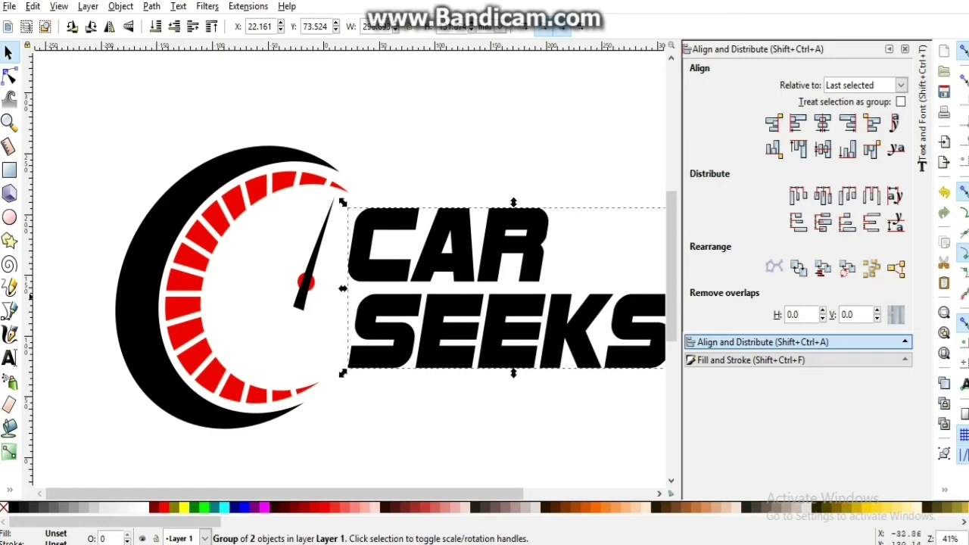
Try lengthening the needle, revert it, and zoom out to see the whole page.
key("shift+Tab")
left_click(304, 282)
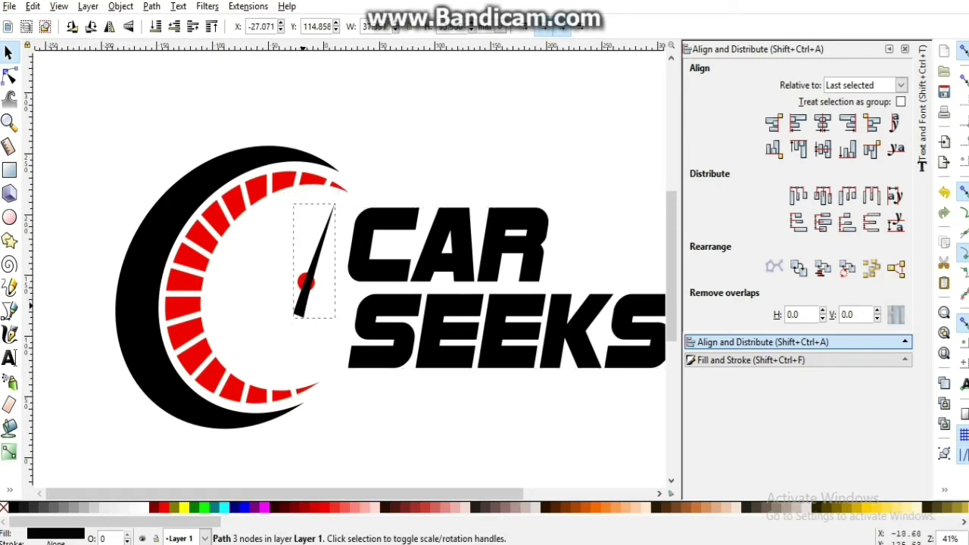
mouse_move(339, 191)
left_mouse_down()
mouse_move(344, 173)
mouse_move(337, 194)
mouse_move(348, 191)
left_mouse_up()
key("ctrl+z")
left_click(314, 242)
key("Escape")
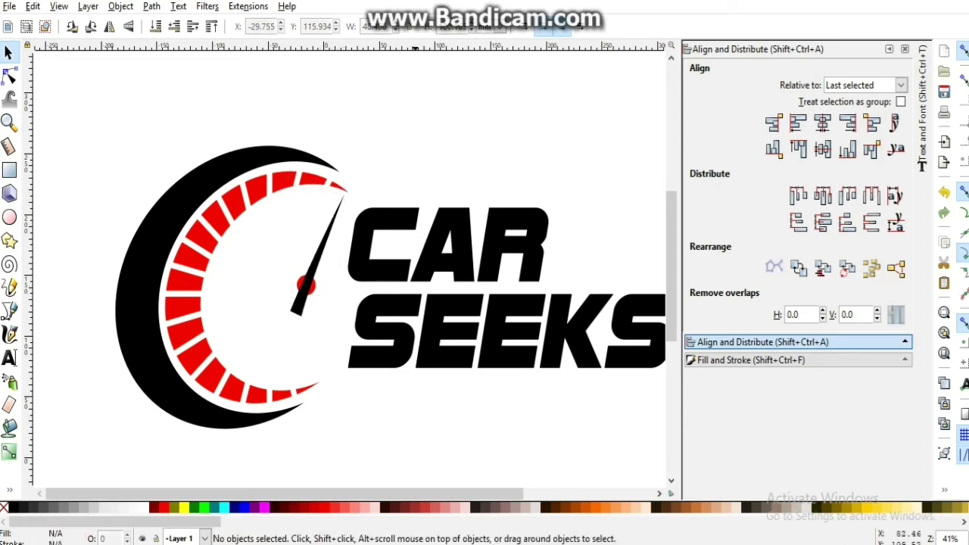
scroll(348, 265, "right", 2)
scroll(348, 265, "right", 1)
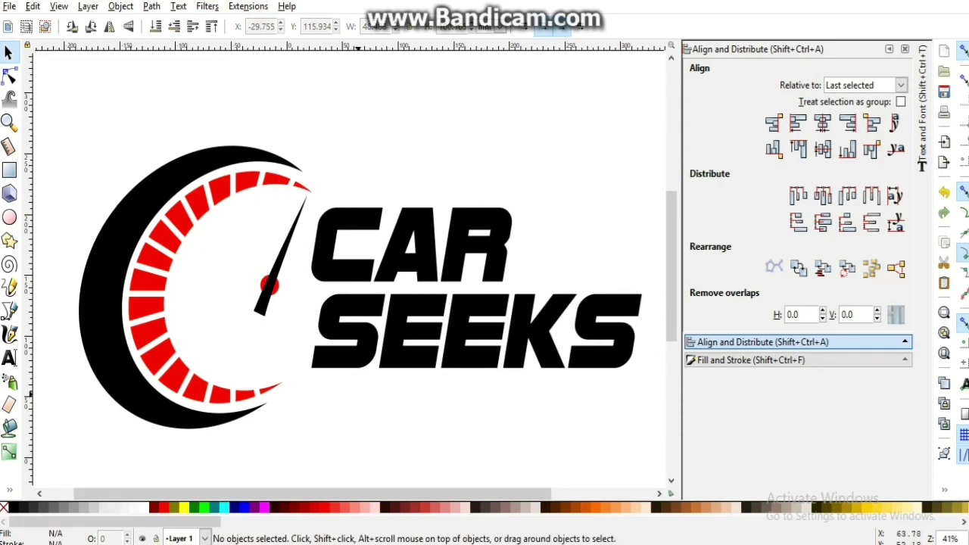
key("minus")
key("minus")
Draw a large yellow square over the page and send it behind the logo.
key("r")
left_click_drag(107, 110, 170, 180)
key("s")
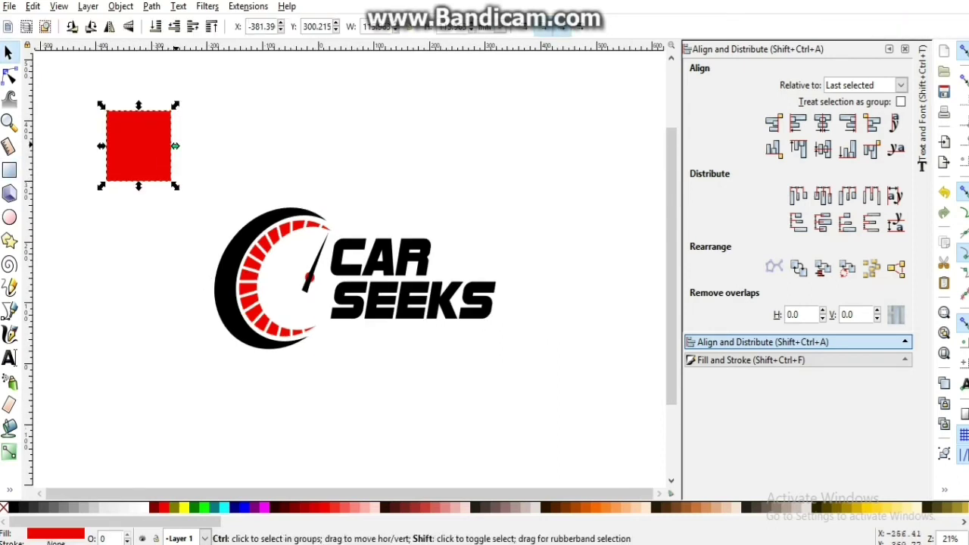
left_click_drag(176, 145, 215, 146)
left_click(174, 507)
mouse_move(211, 225)
left_mouse_down()
mouse_move(293, 312)
mouse_move(510, 442)
mouse_move(539, 488)
left_mouse_up()
key("End")
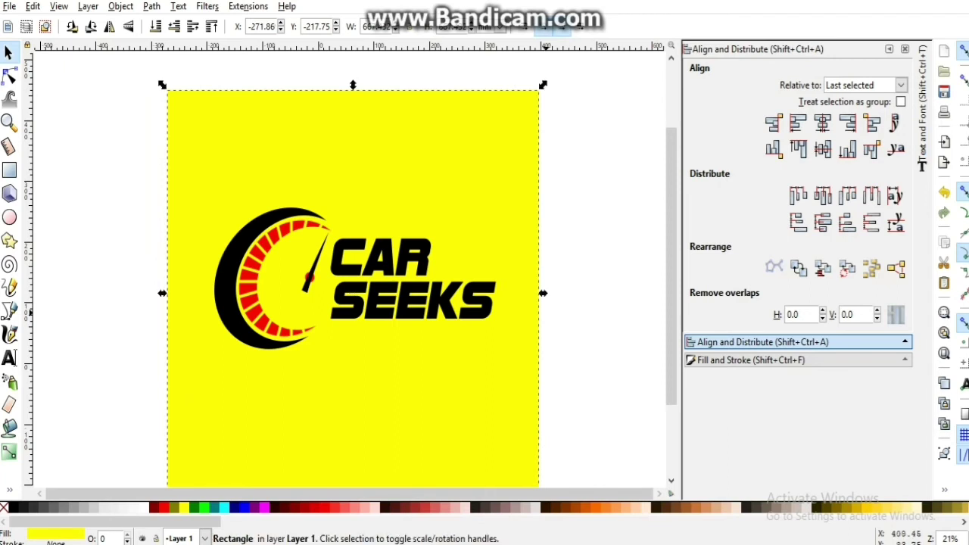
Shrink CAR SEEKS slightly, move it toward the gauge, and line SEEKS up under CAR.
left_click(409, 288, "ctrl")
left_click_drag(501, 318, 484, 314)
left_click_drag(409, 288, 399, 287)
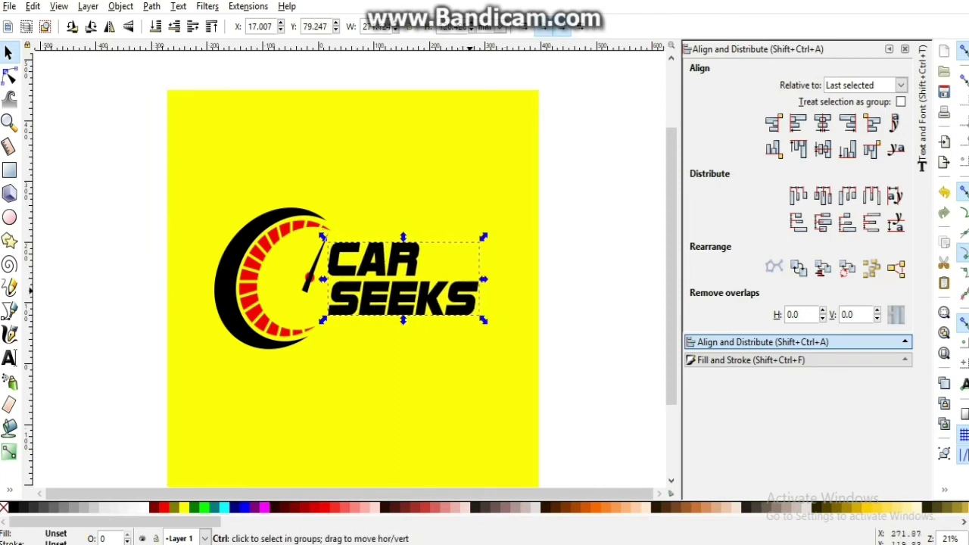
left_click(462, 299, "ctrl")
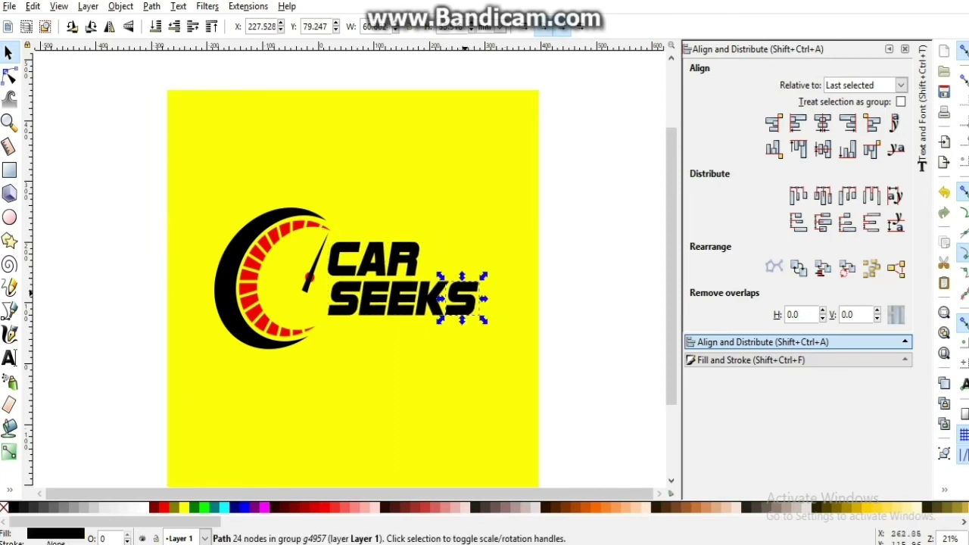
left_click(432, 291, "ctrl")
left_click_drag(431, 295, 433, 304)
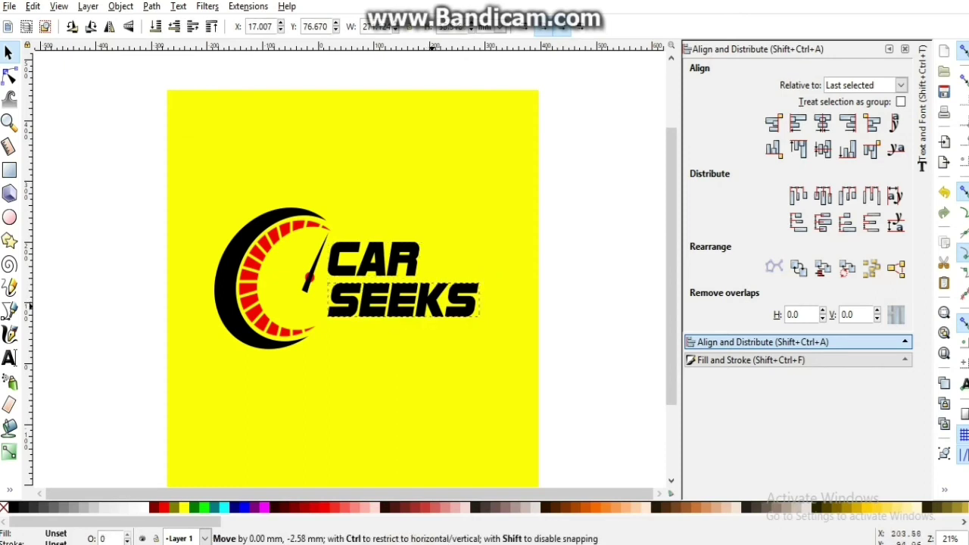
left_click_drag(184, 169, 535, 399)
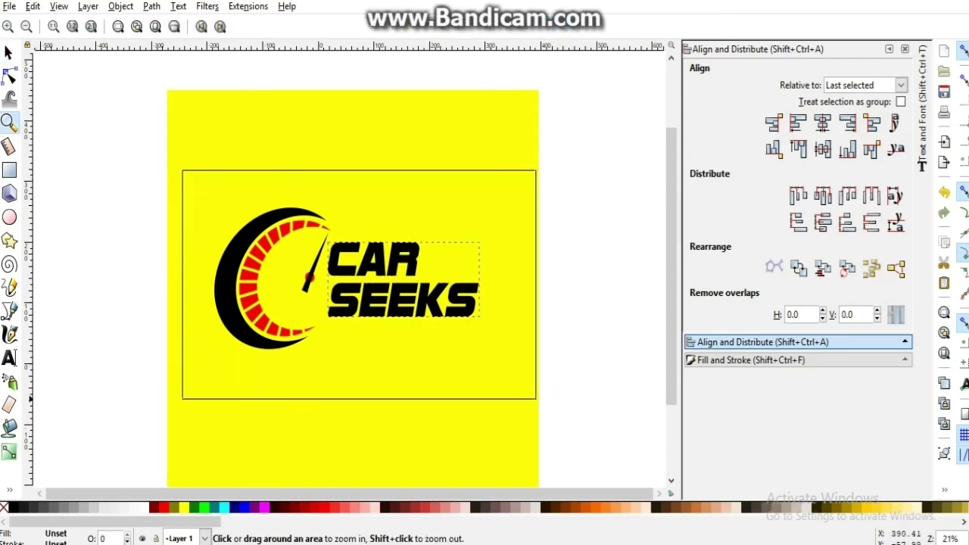
Make the gauge ring, gauge segments, CAR SEEKS text and hub circle white.
key("s")
left_click(114, 250, "ctrl")
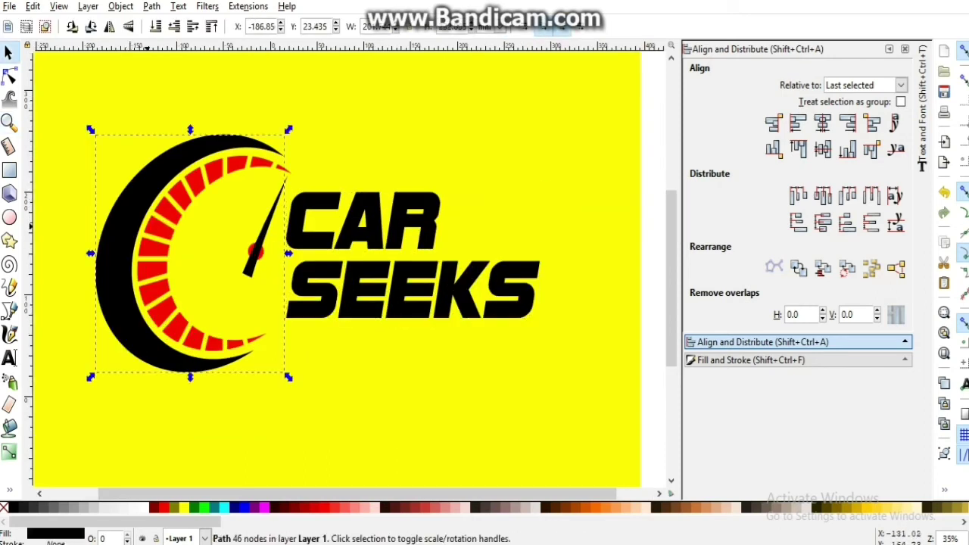
left_click(146, 247)
left_click(106, 254, "shift")
left_click(142, 506)
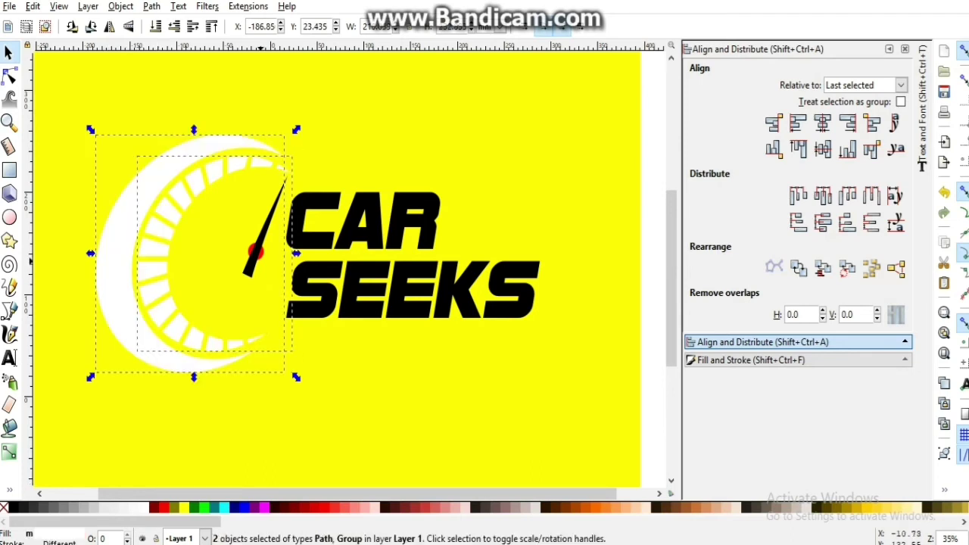
left_click(143, 506)
left_click(269, 216)
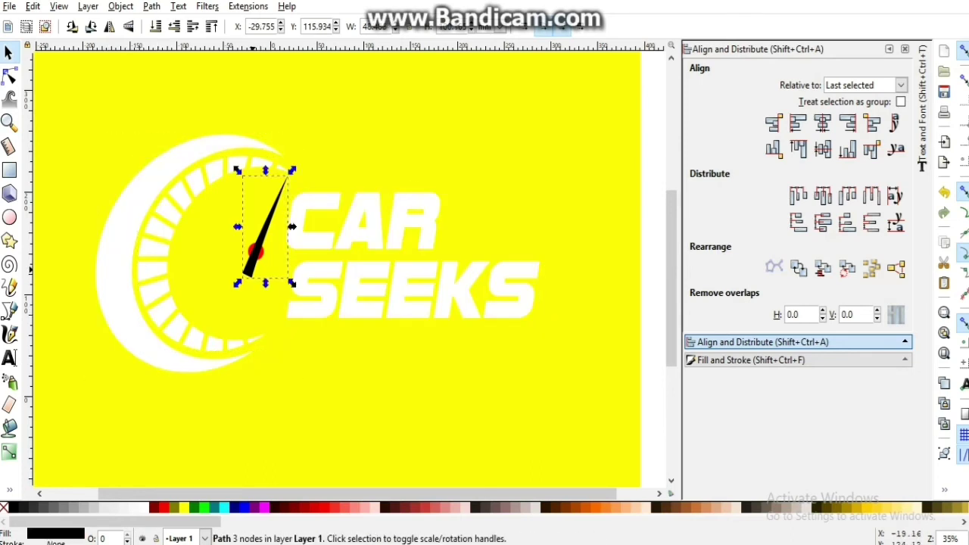
left_click(255, 252, "ctrl")
left_click(142, 507)
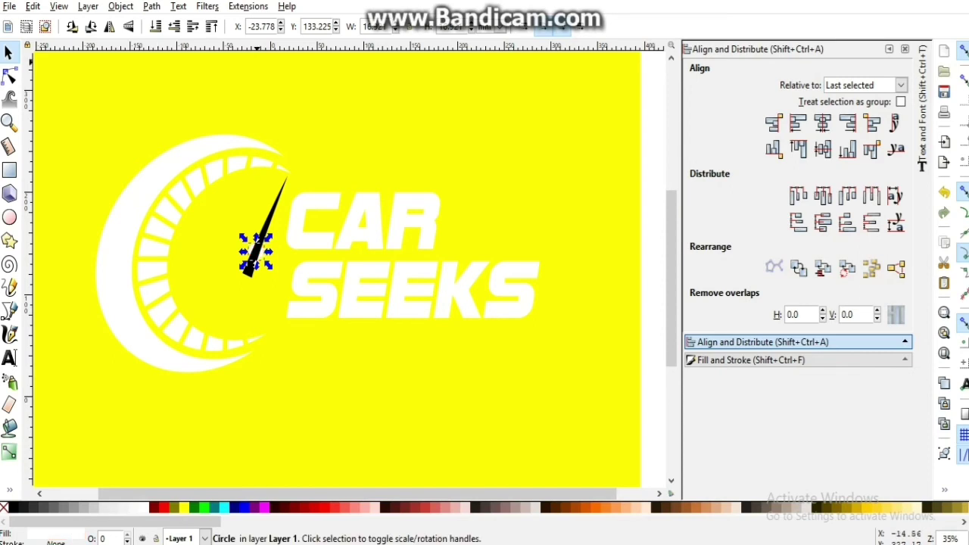
Colour the needle red and the background square black, then zoom in on the needle.
left_click(249, 267)
left_click(323, 507)
left_click(640, 278)
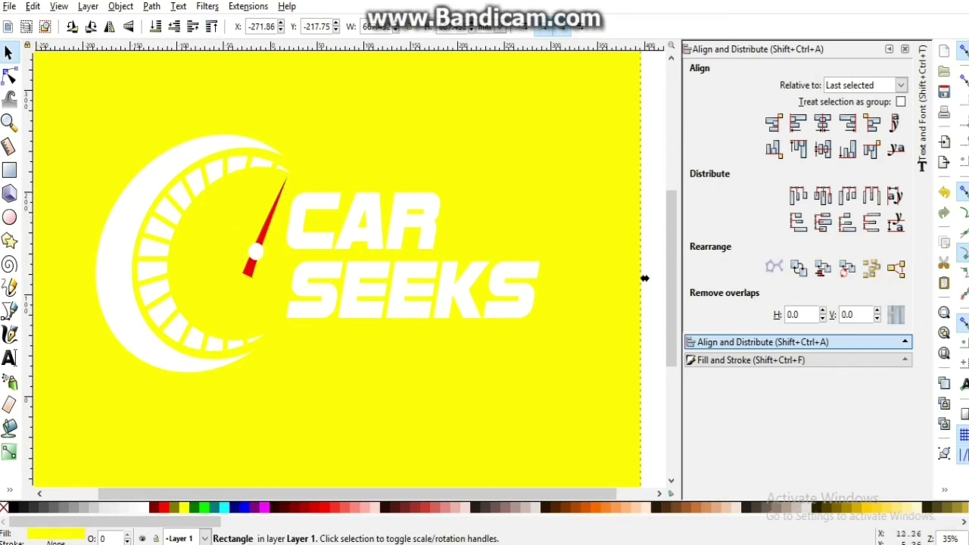
left_click(13, 506)
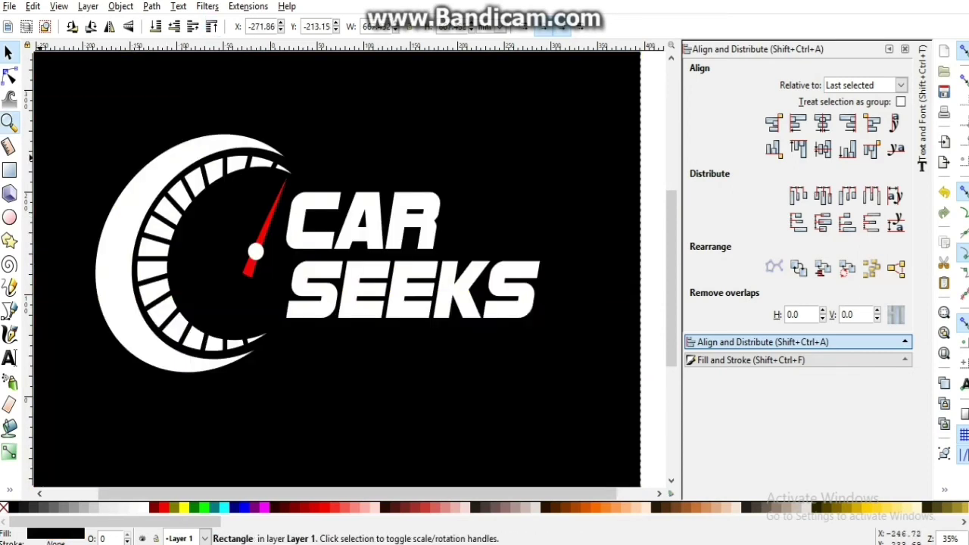
left_click(9, 121)
left_click_drag(119, 101, 384, 351)
left_click(9, 51)
Zoom in and reshape the needle's tip by moving its nodes.
left_click(375, 243, "ctrl")
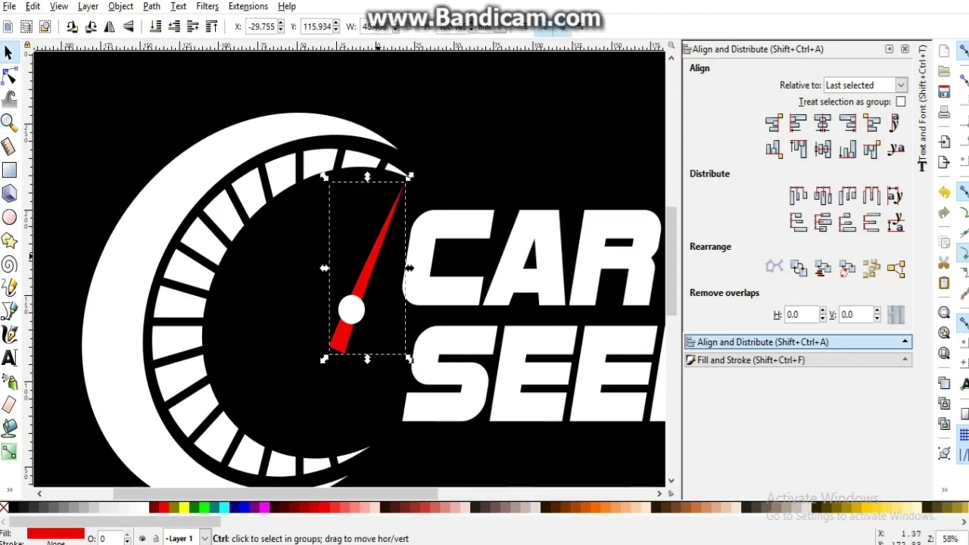
key("plus")
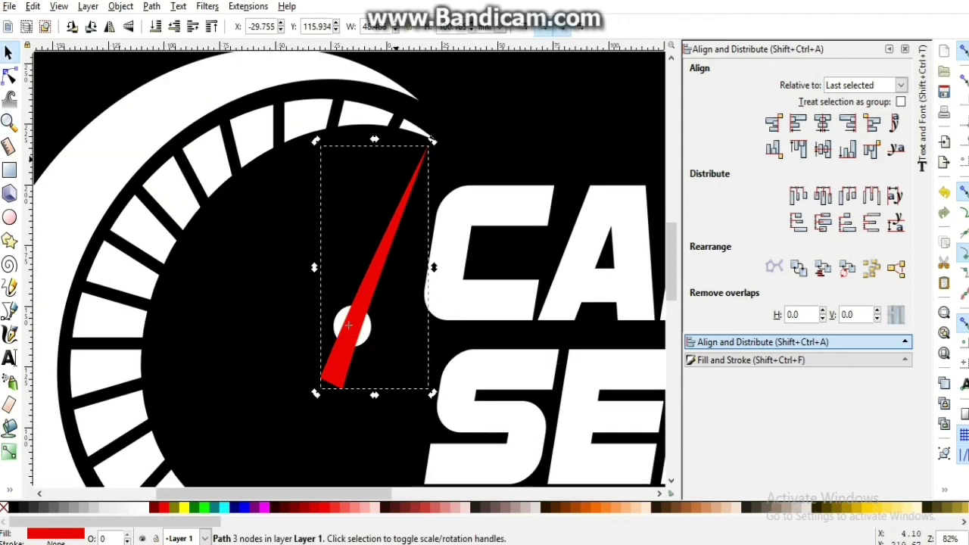
key("plus")
left_click_drag(467, 93, 464, 89)
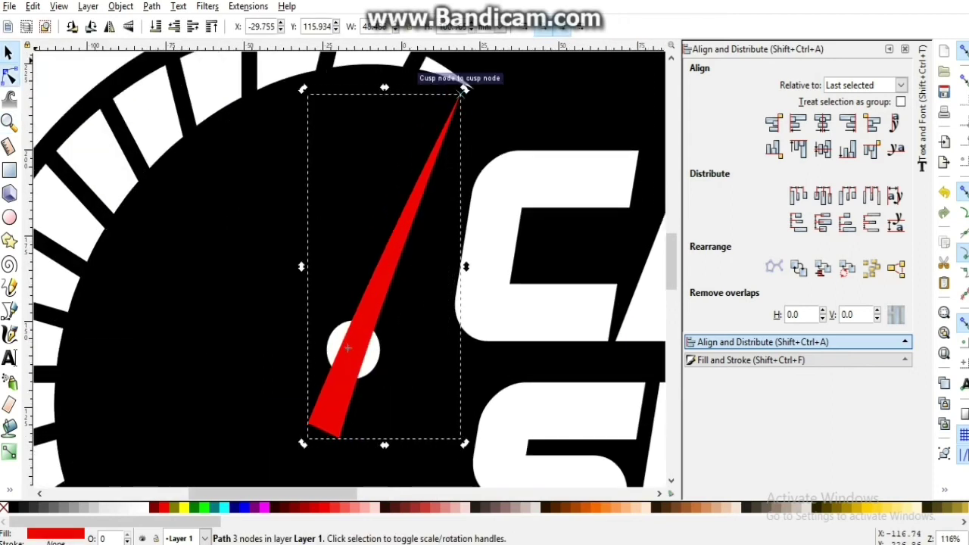
key("n")
left_click(460, 93)
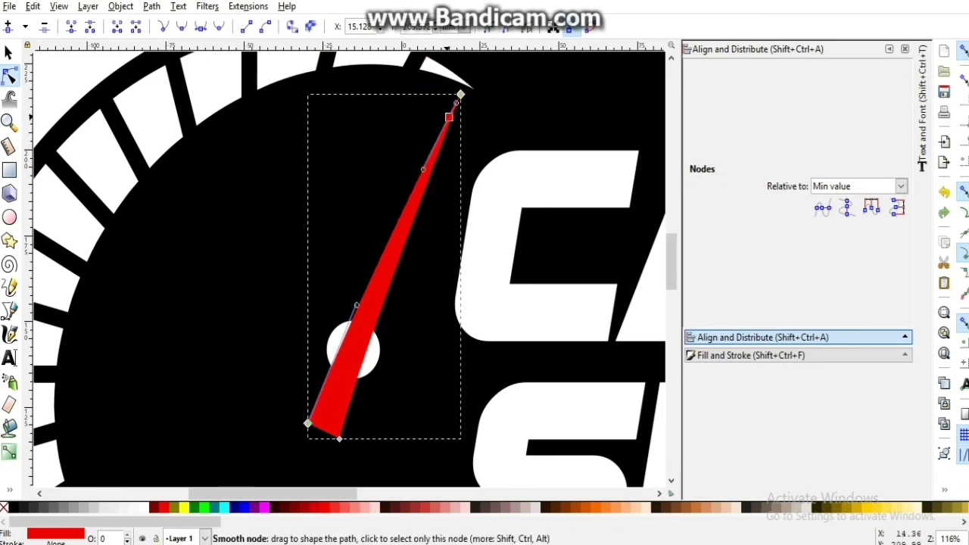
left_click_drag(449, 116, 437, 86)
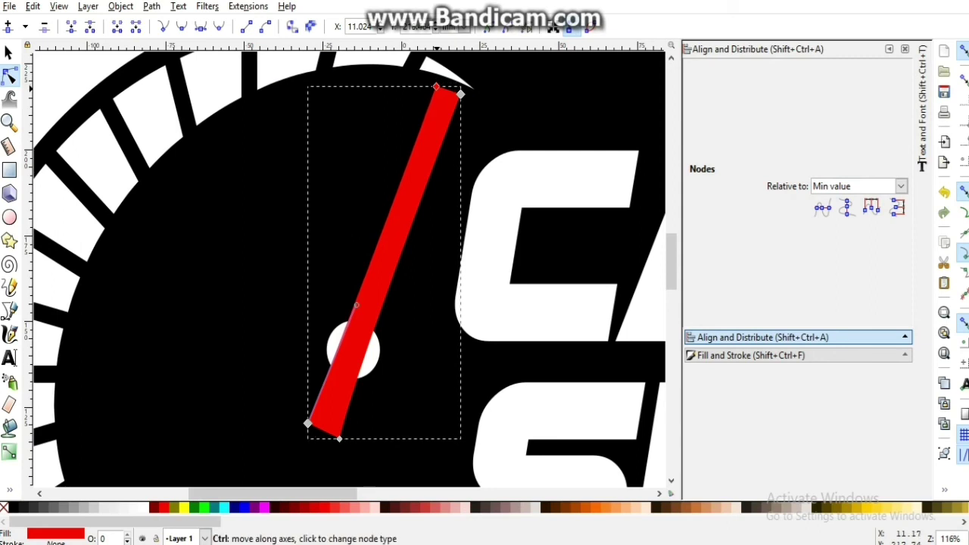
Give the needle a linear gradient fill and position its start and end points.
key("ctrl+shift+f")
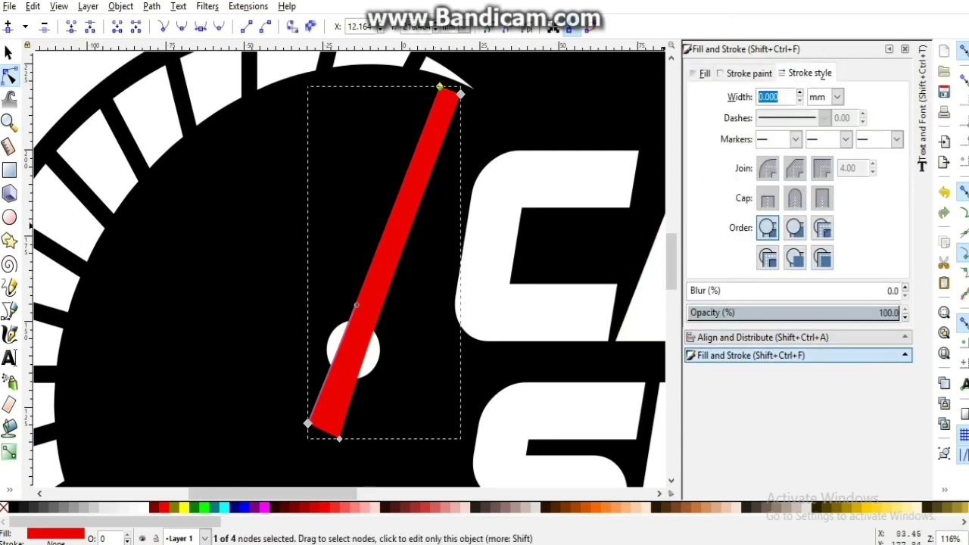
left_click(745, 99)
mouse_move(310, 261)
left_mouse_down()
mouse_move(501, 274)
mouse_move(455, 262)
left_mouse_up()
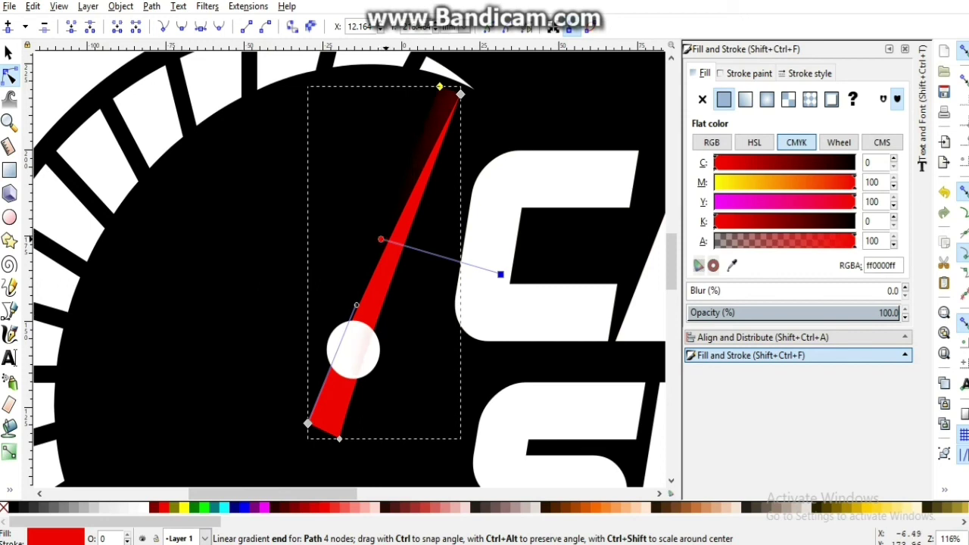
left_click_drag(439, 87, 420, 82)
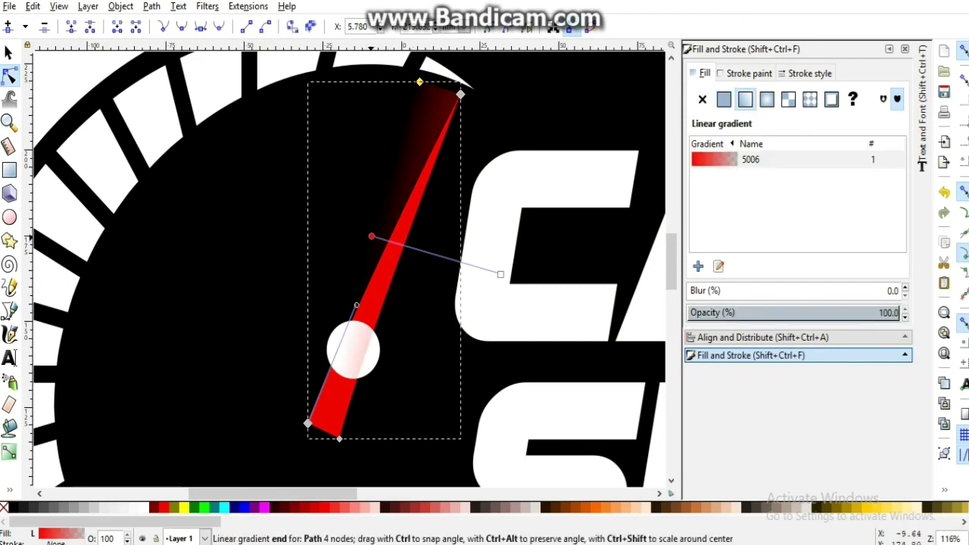
Select all the logo pieces and group them.
key("5")
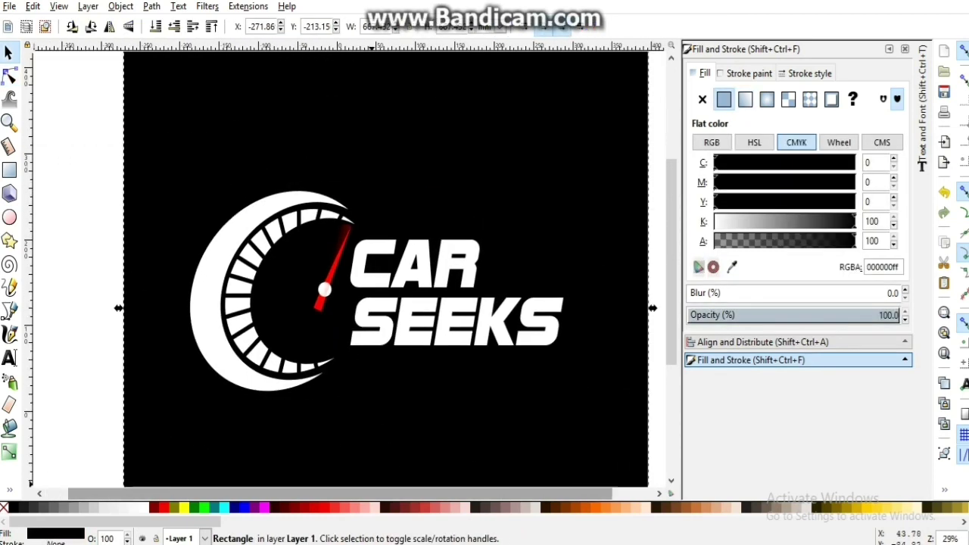
left_click_drag(97, 130, 576, 407)
key("ctrl+g")
key("minus")
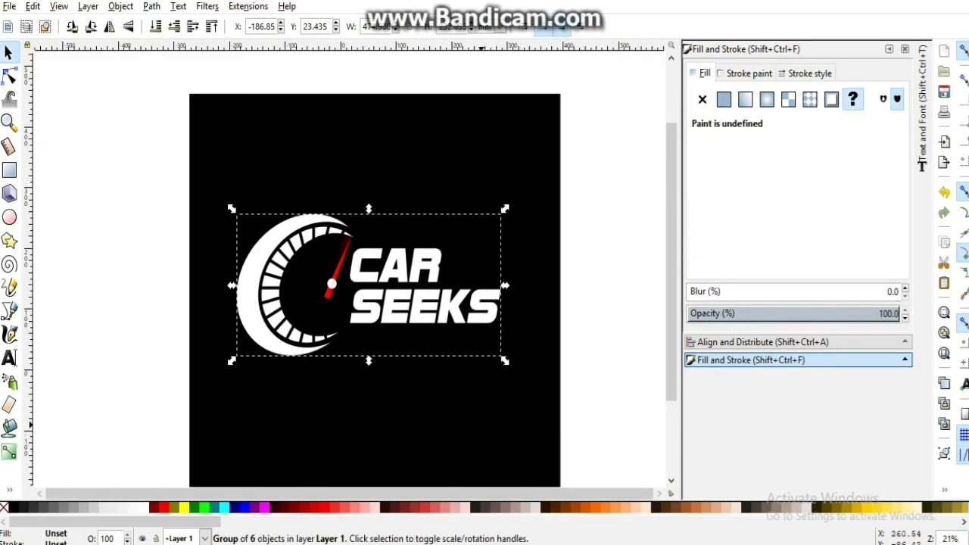
Centre the logo group horizontally and vertically on the black square.
key("ctrl+a")
key("ctrl+shift+a")
left_click(823, 123)
left_click(823, 150)
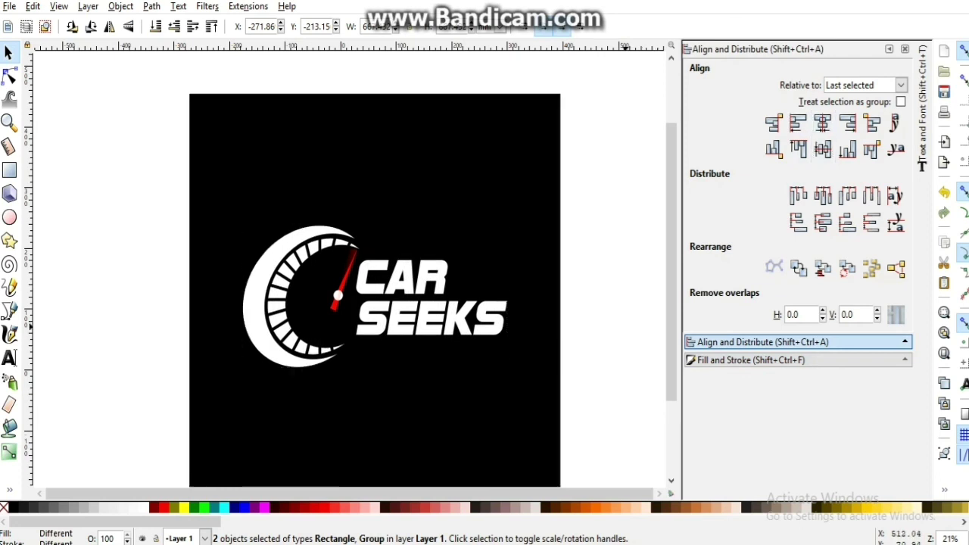
key("Escape")
scroll(375, 281, "down", 1)
scroll(374, 280, "down", 1)
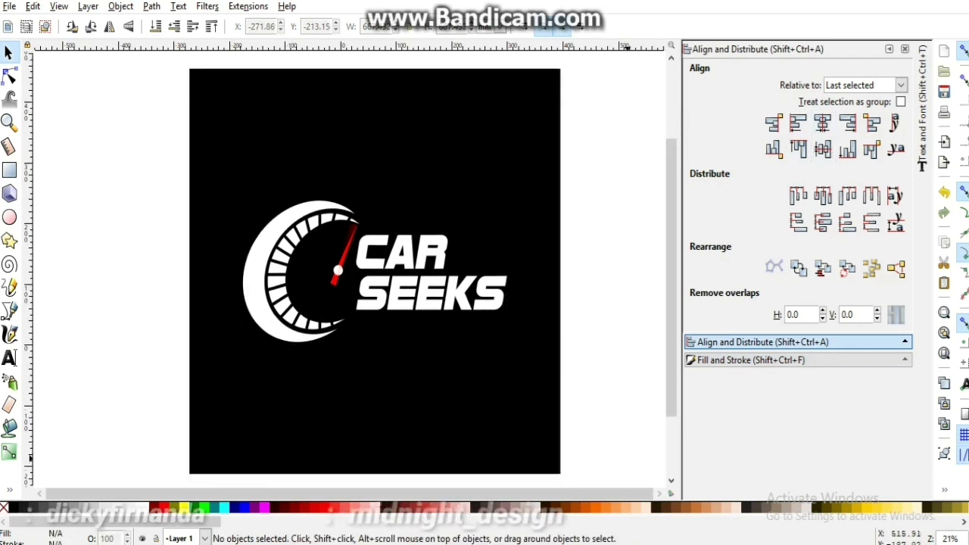